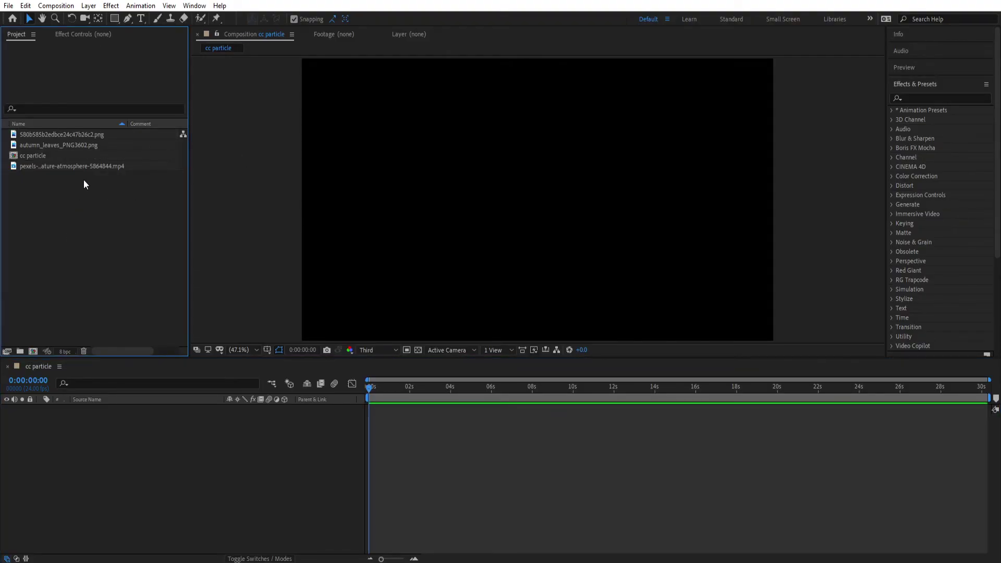
- Add the forest MP4 footage to the cc particle composition and scale it to 50%
click(84, 156)
click(81, 144)
click(71, 225)
drag(89, 165, 127, 414)
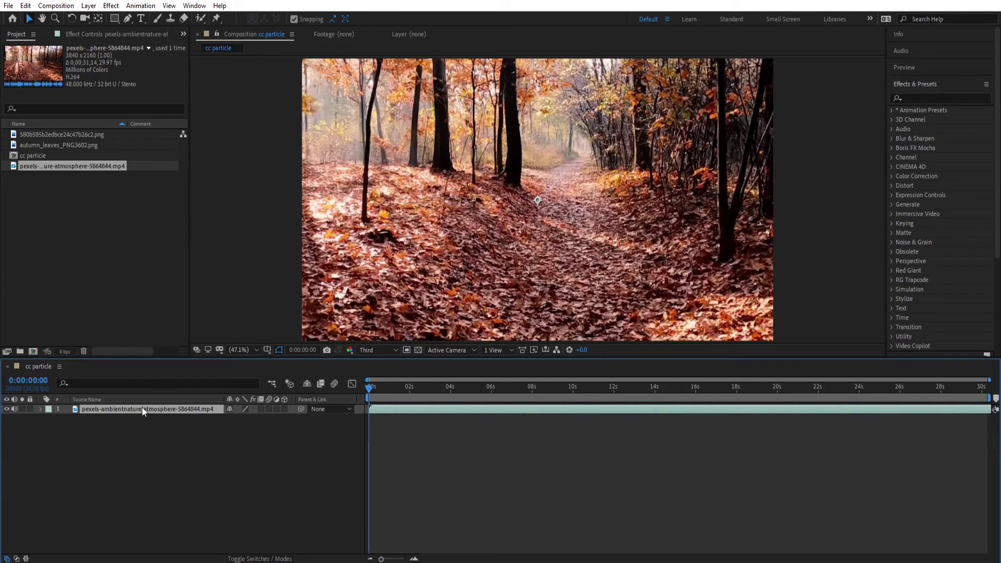
key(s)
click(235, 417)
text(50)
key(Return)
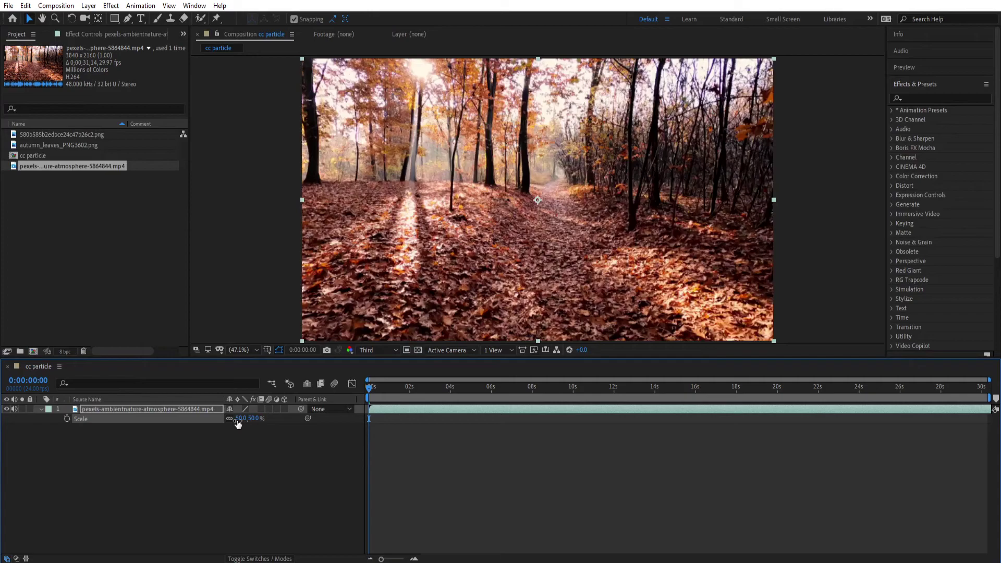
key(s)
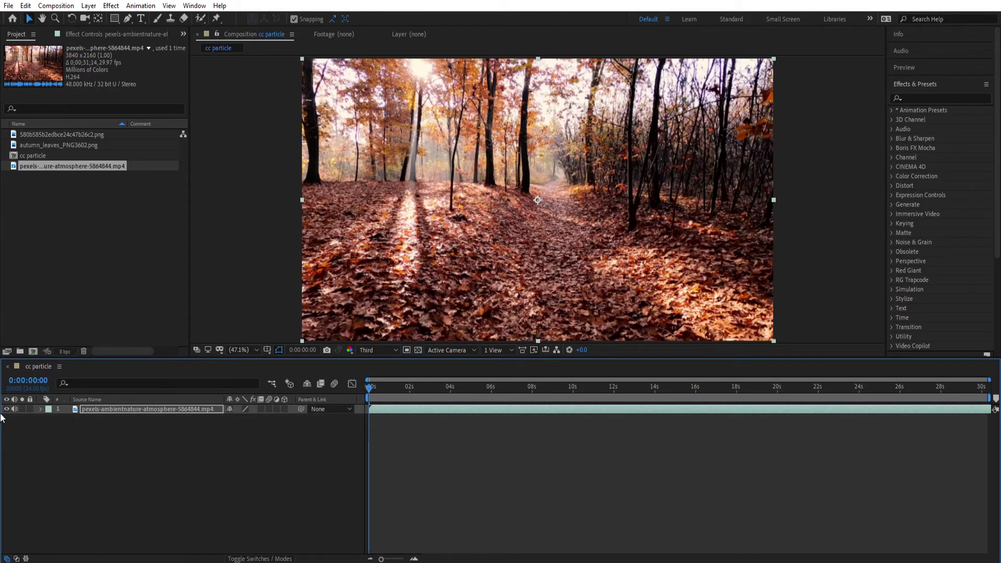
- Add both leaf PNG images below the footage as hidden layers
click(57, 224)
click(67, 145)
ctrl+click(73, 135)
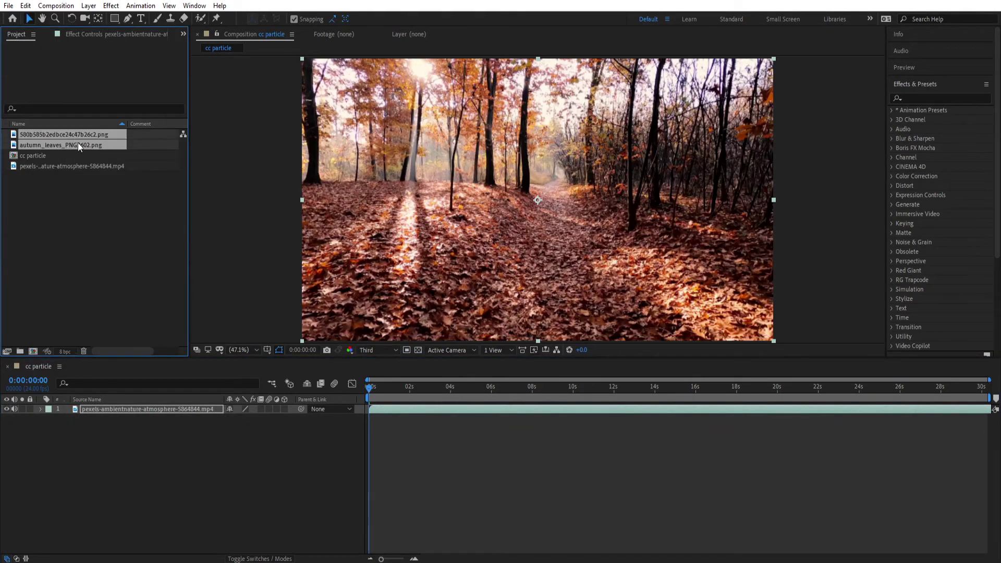
drag(79, 142, 7, 418)
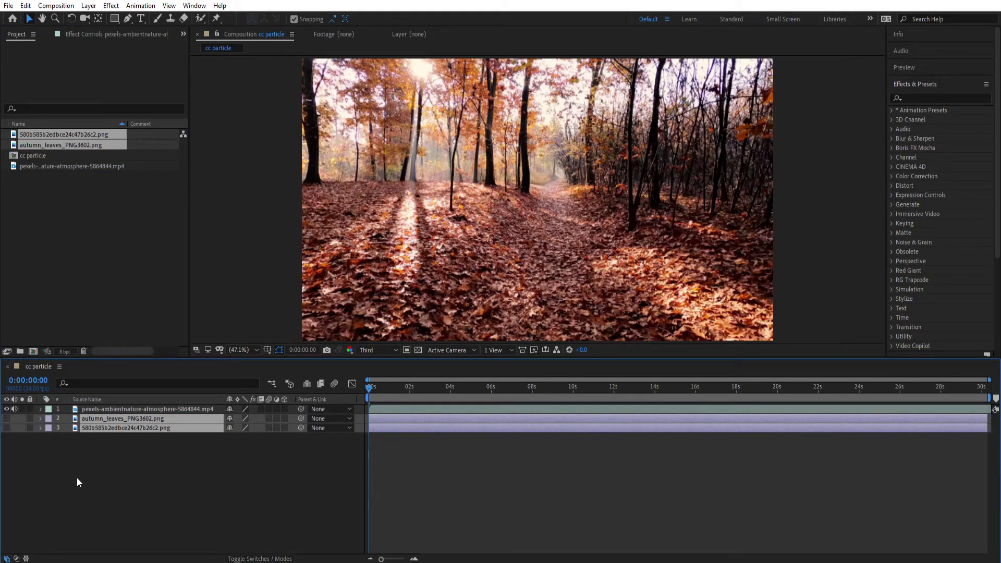
click(315, 445)
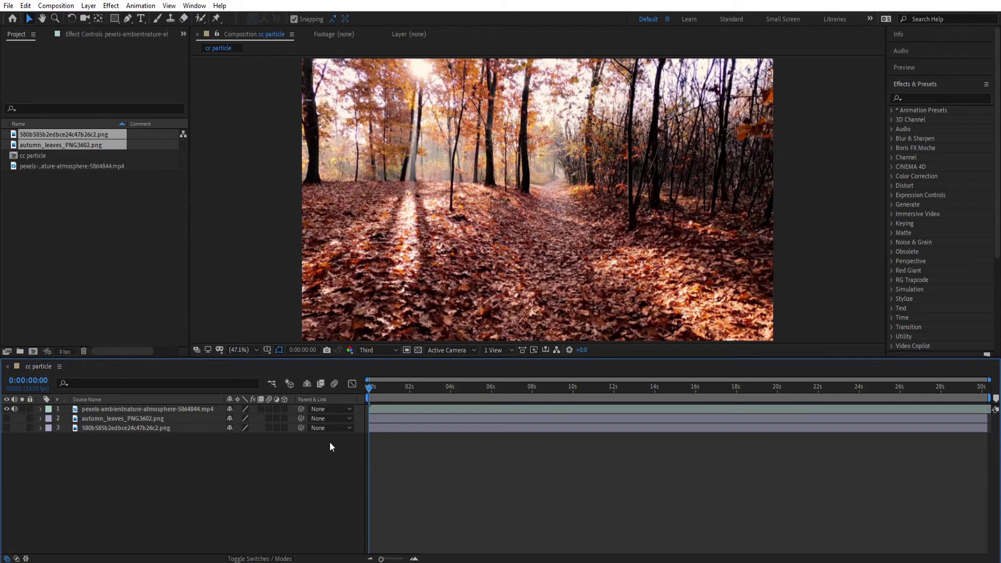
- Create a new black solid layer via New > Solid with default settings
right_click(179, 464)
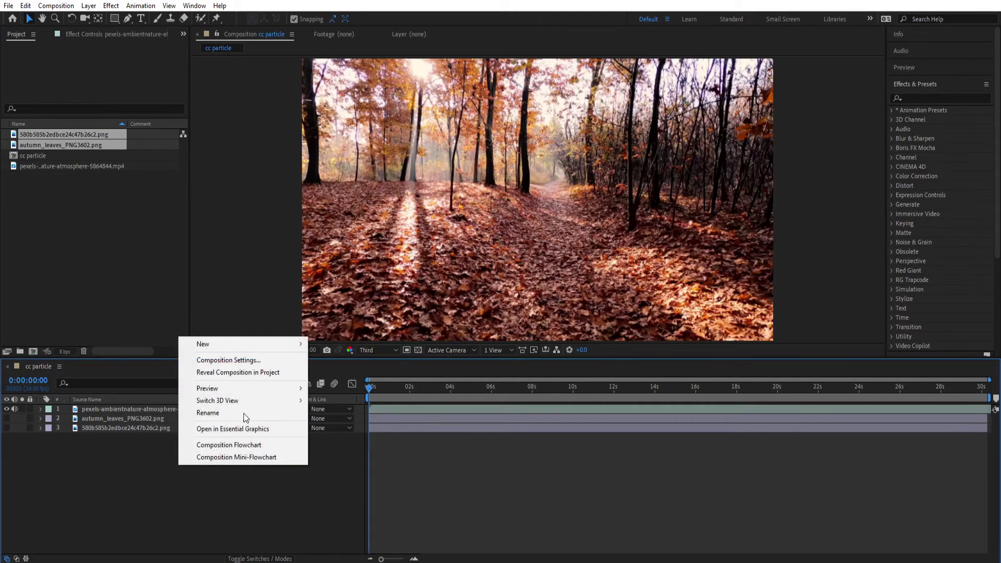
mouse_move(257, 345)
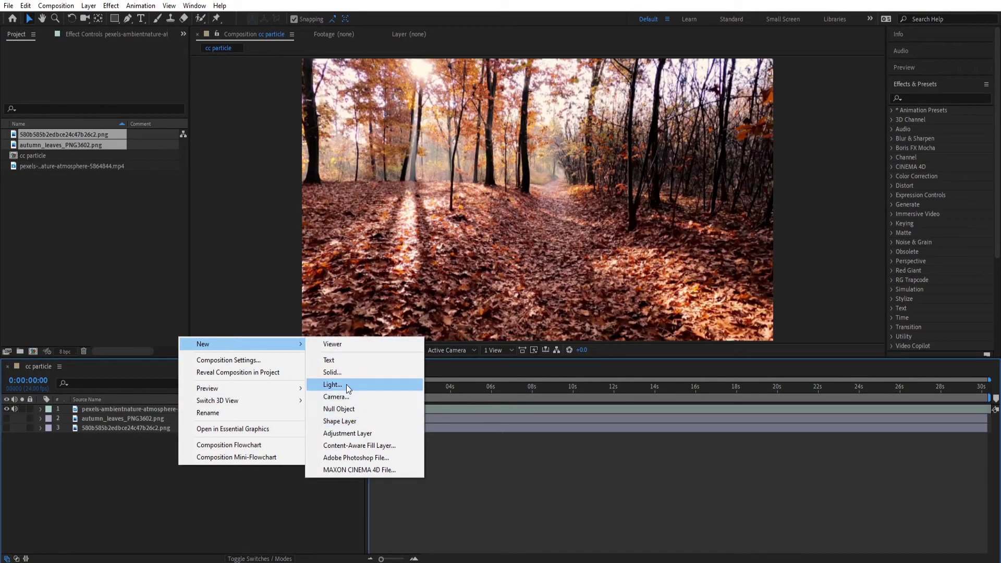
click(332, 372)
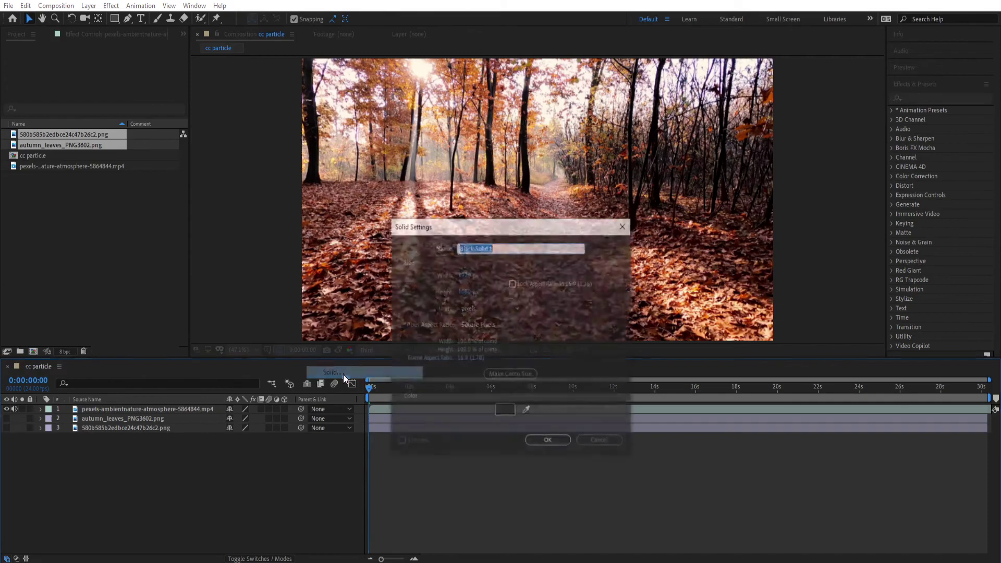
click(544, 443)
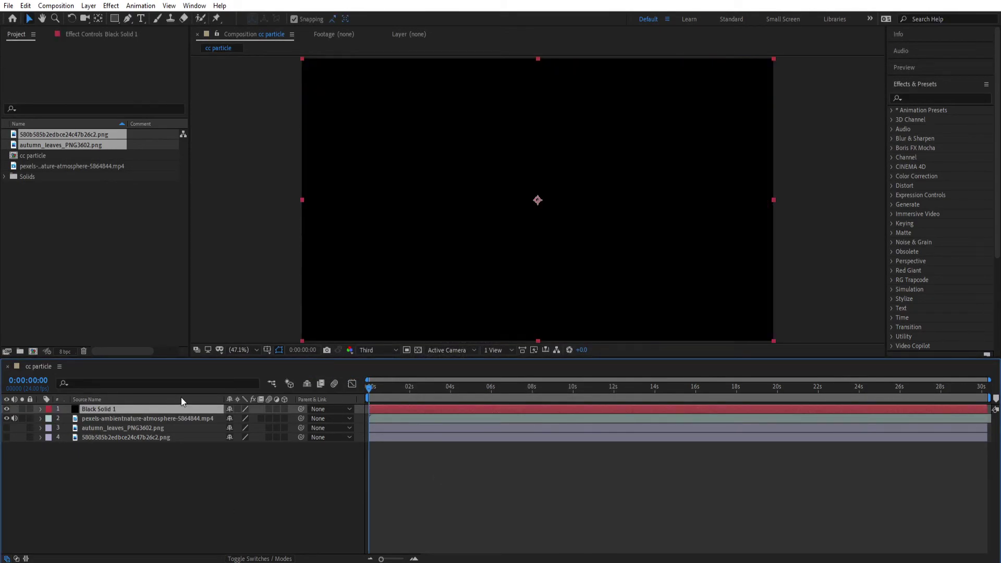
- Search Effects & Presets for 'cc par' to find CC Particle World
key(ctrl+Down)
key(c)
click(952, 100)
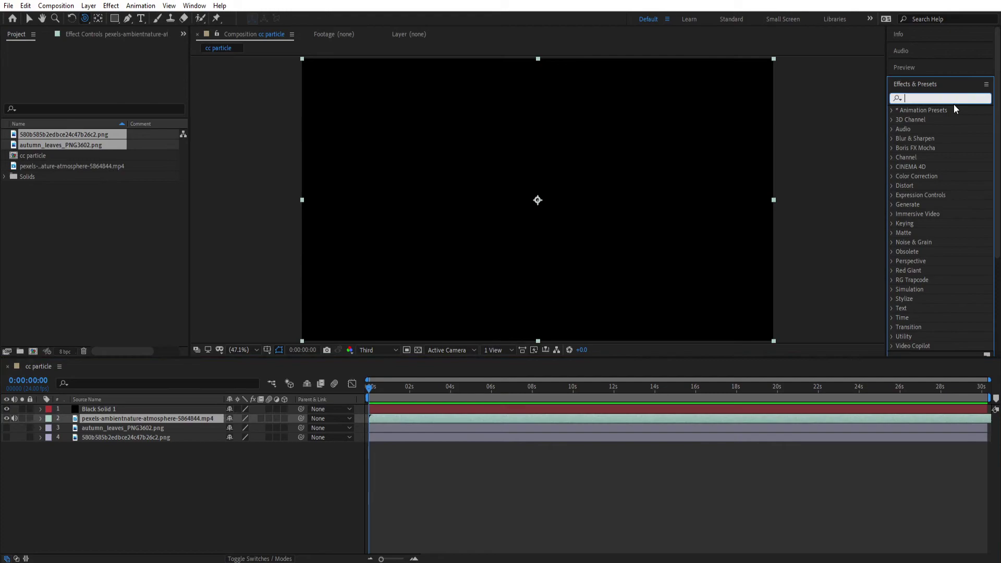
text(cc part)
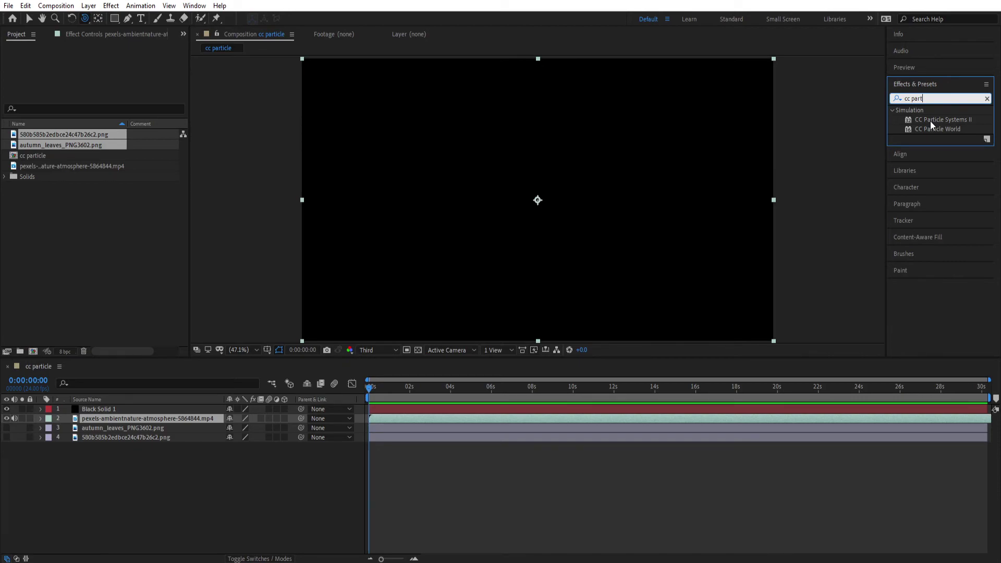
- Apply CC Particle World to Black Solid 1 and rename the layer 'particle 1'
click(932, 129)
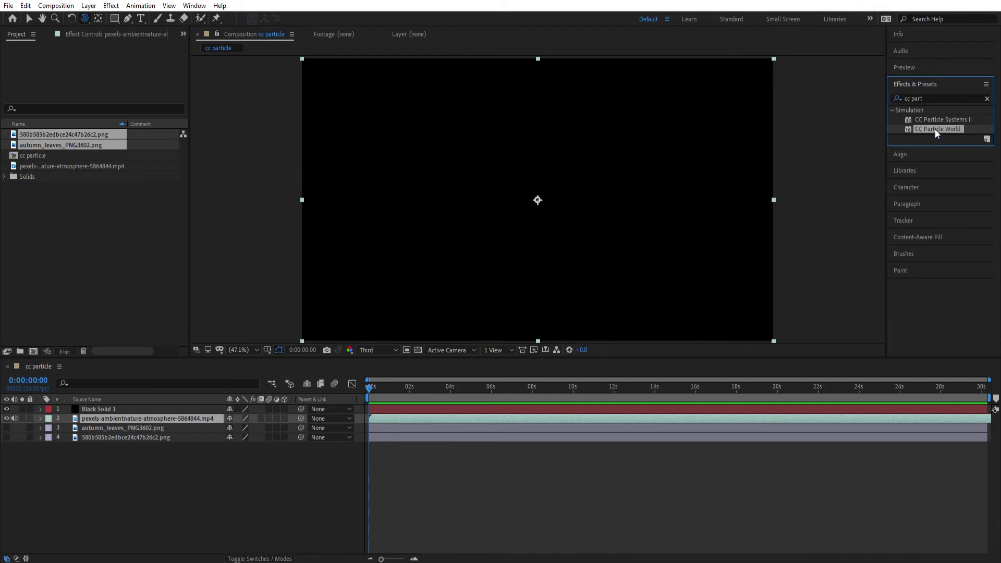
drag(936, 129, 105, 405)
key(Return)
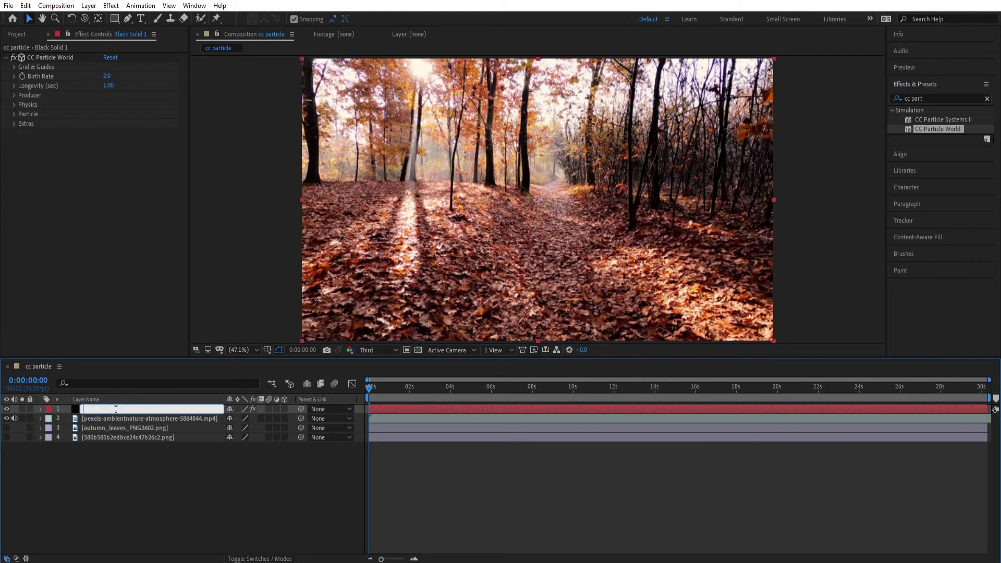
text(particle 1)
key(Return)
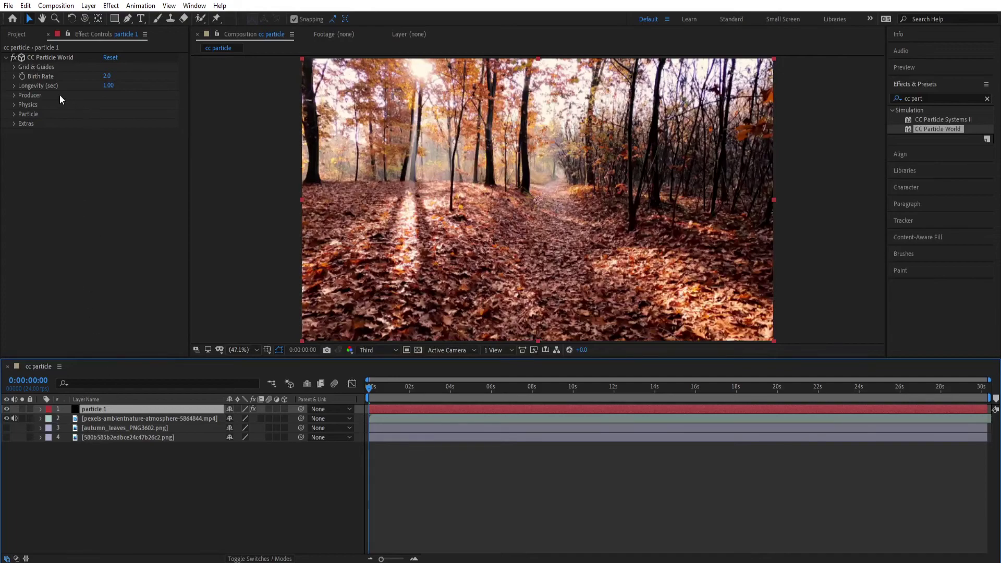
- Hide the forest footage layer and preview the particle animation
click(92, 37)
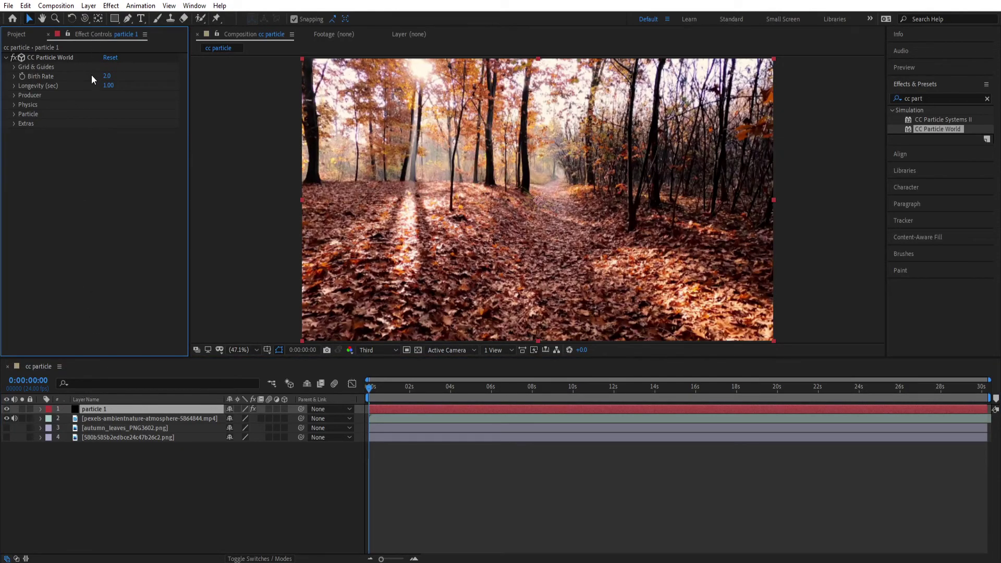
click(7, 418)
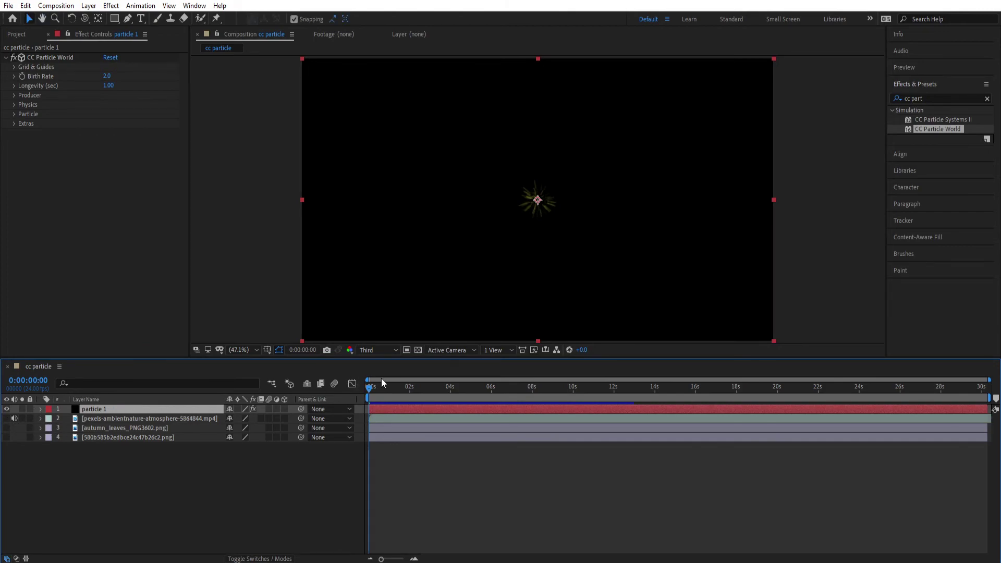
click(396, 453)
key(space)
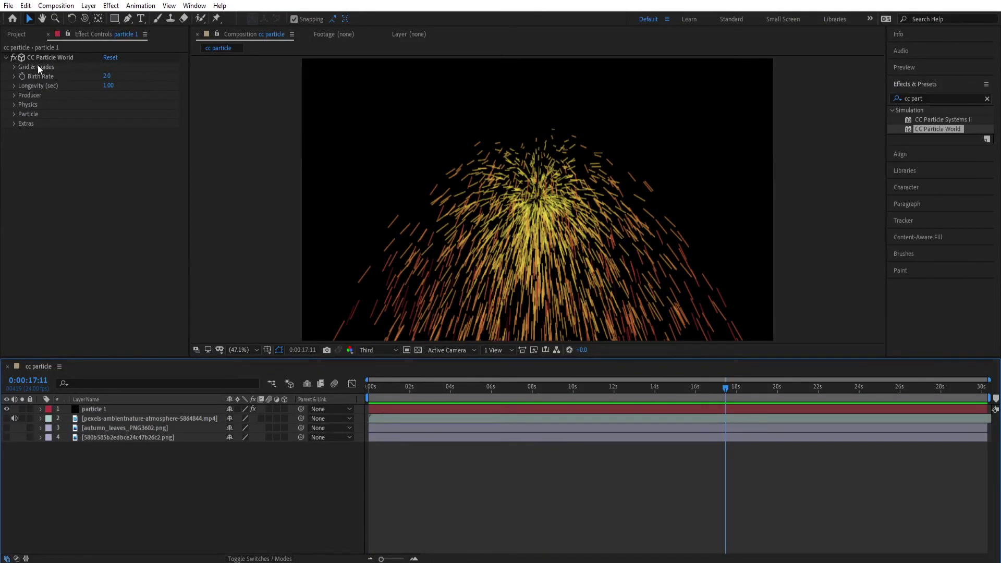
- Turn off the Horizon and Axis Box guides under Grid & Guides
click(24, 68)
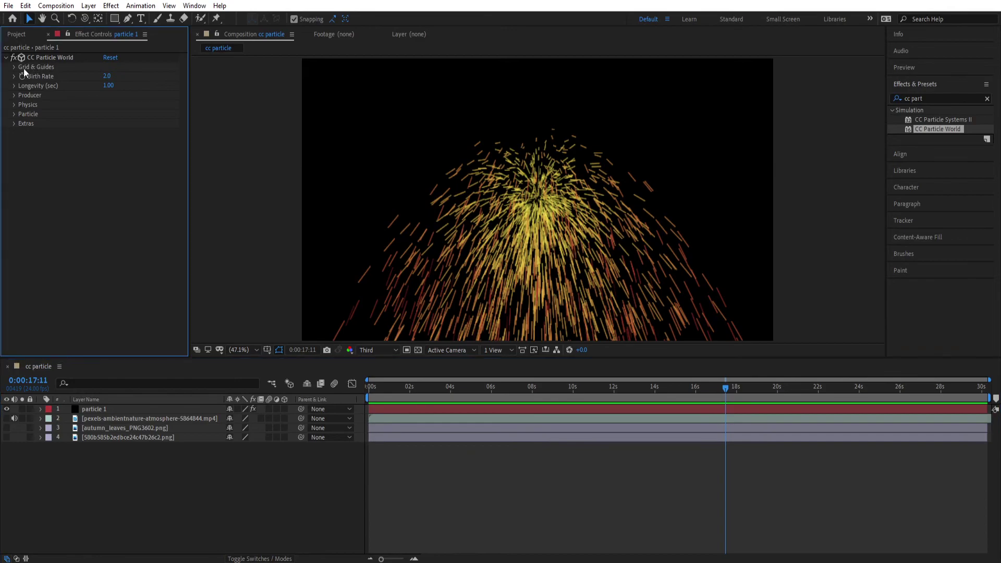
click(13, 67)
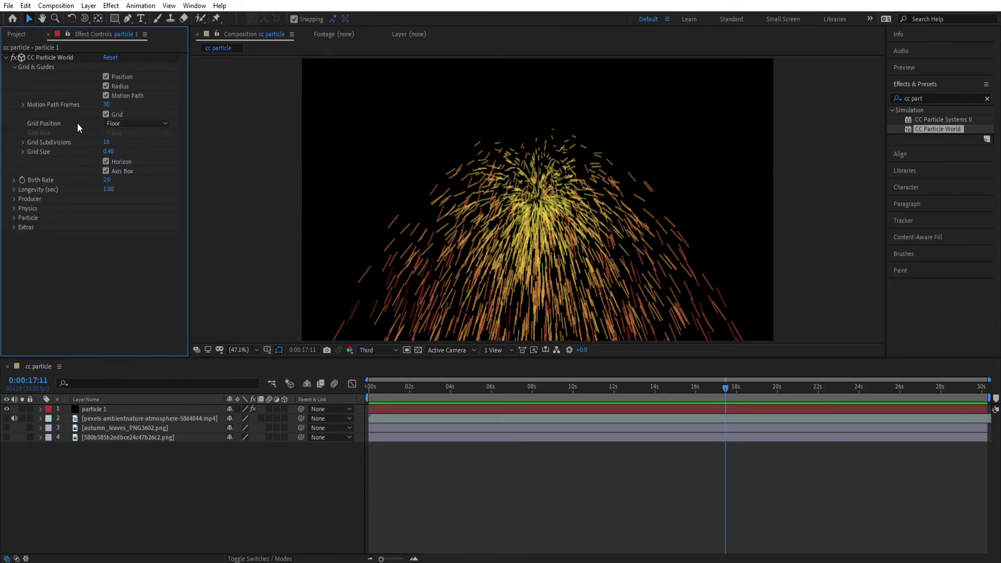
click(106, 162)
click(106, 171)
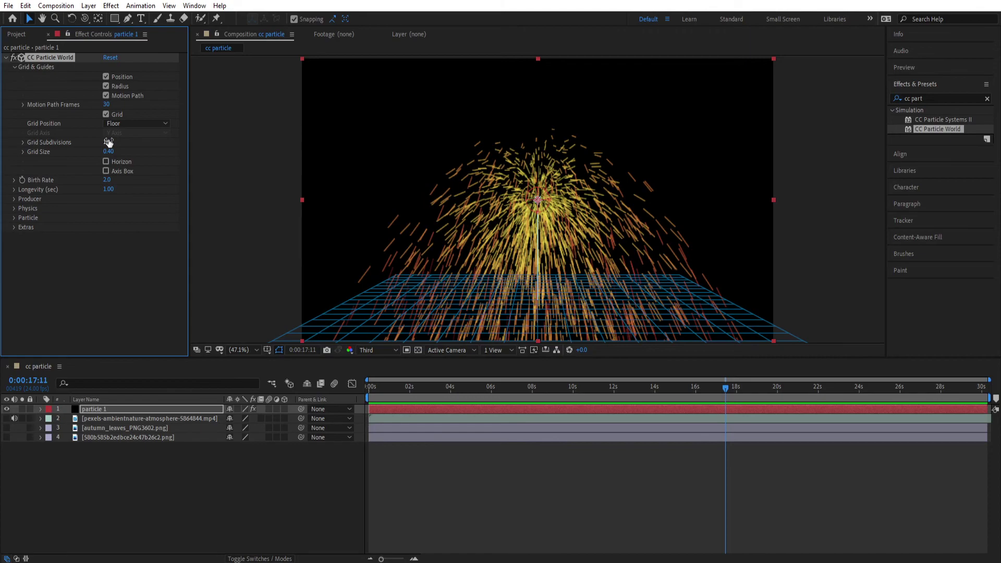
- Set Birth Rate to 0.1 and Longevity to 5.00 seconds, previewing the sparser fountain
click(108, 180)
key(BackSpace)
text(0.1)
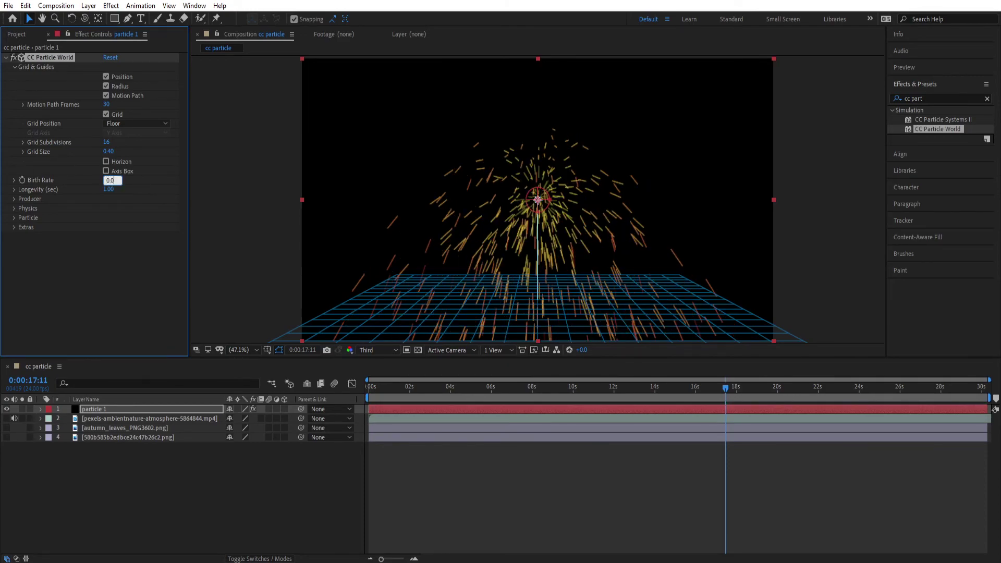
key(Return)
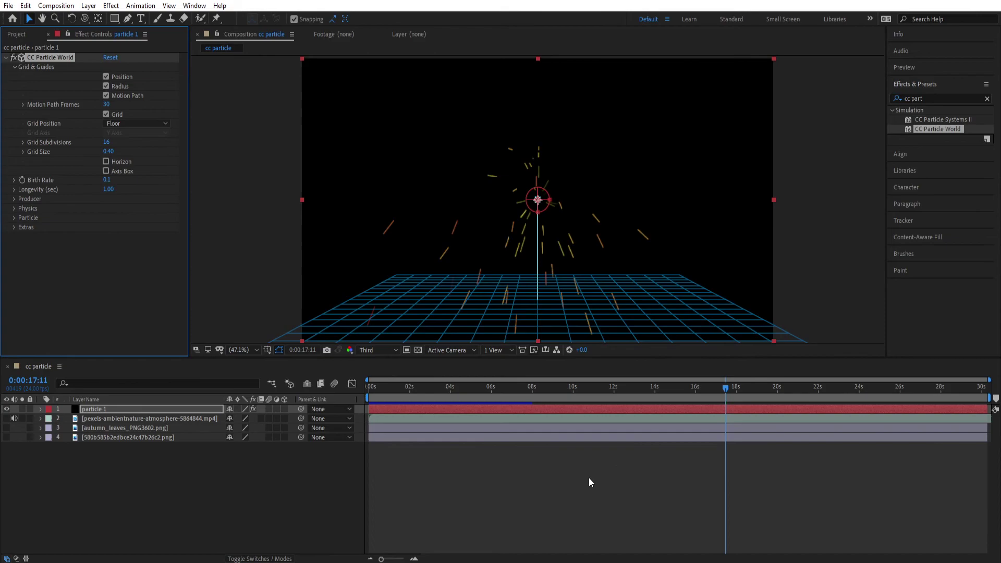
key(space)
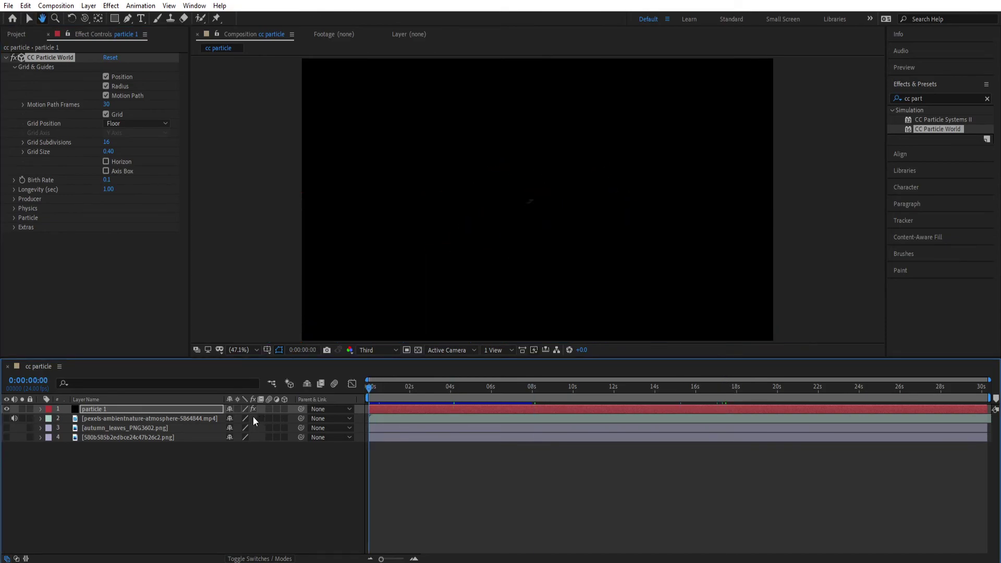
key(space)
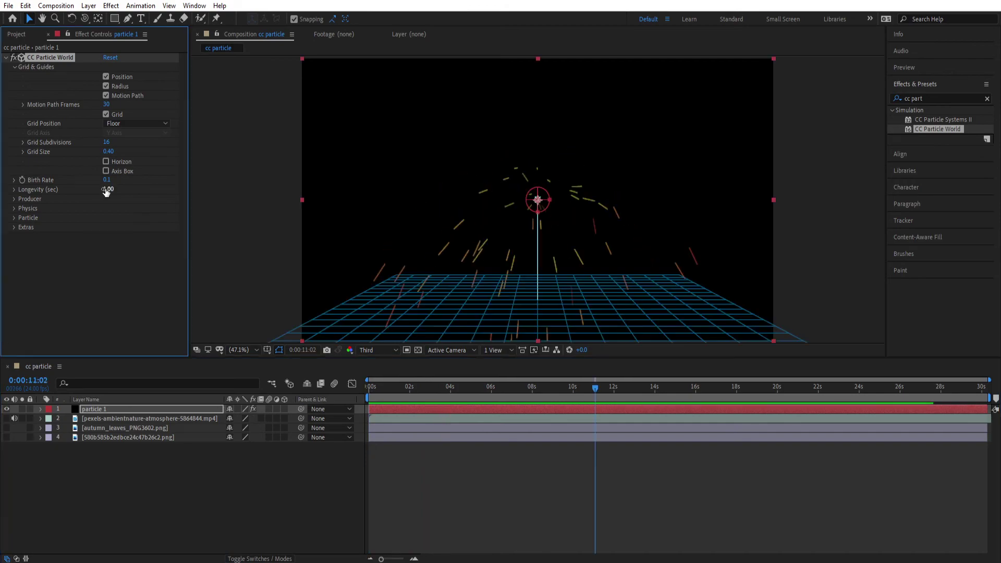
click(107, 189)
key(Return)
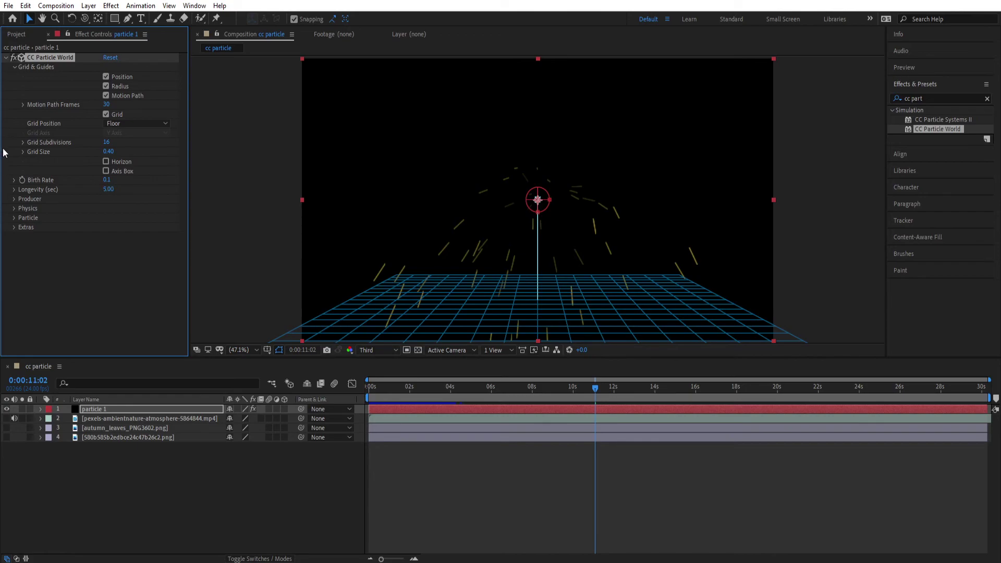
- Set Physics Animation to Direction Axis, trying and undoing an Extra Angle change
click(15, 208)
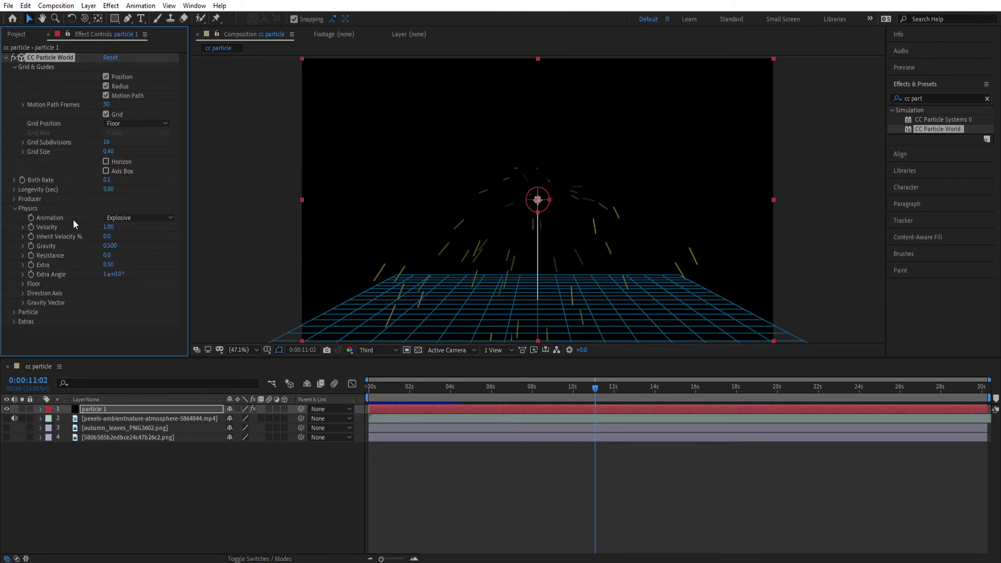
click(154, 218)
click(141, 244)
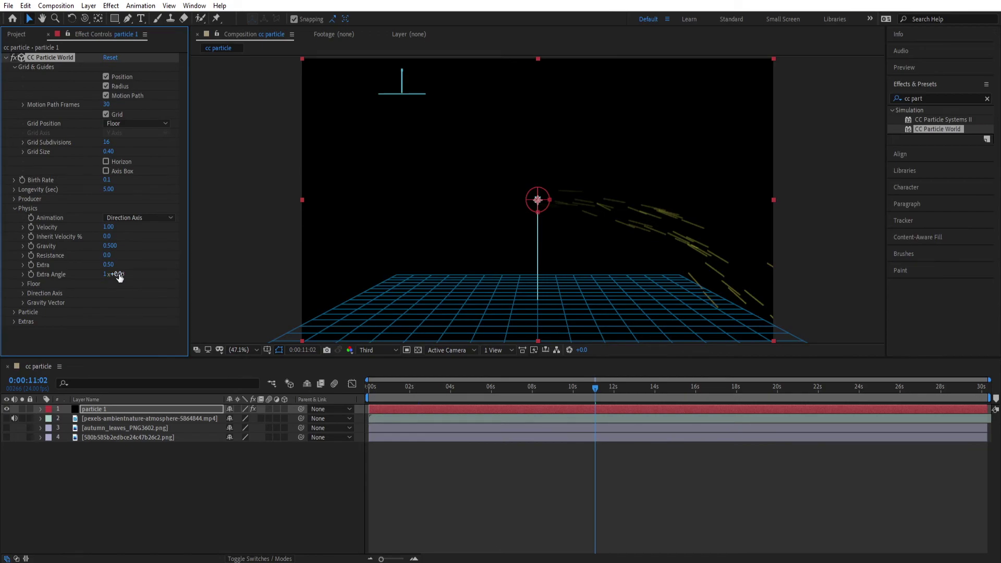
drag(114, 274, 88, 284)
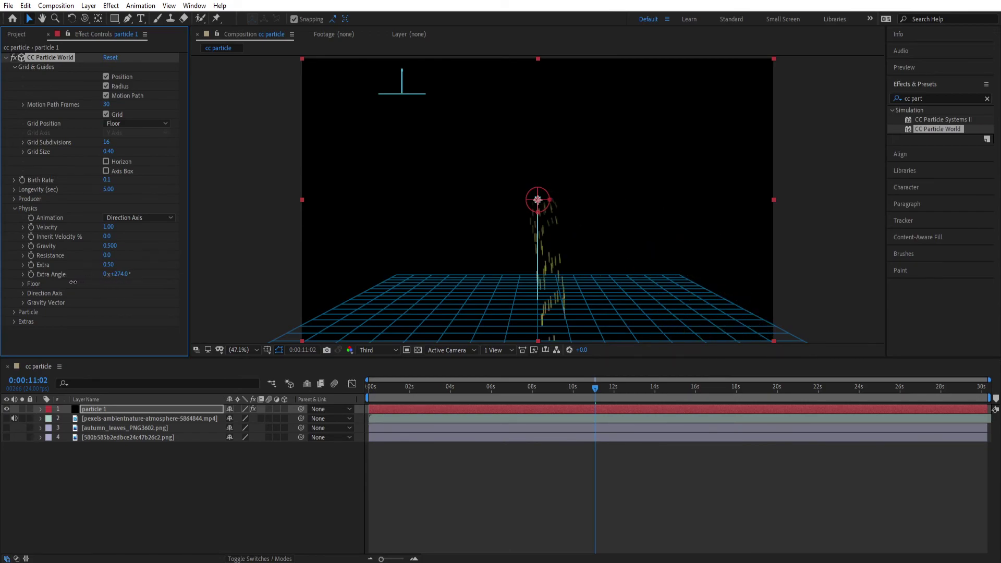
key(ctrl+z)
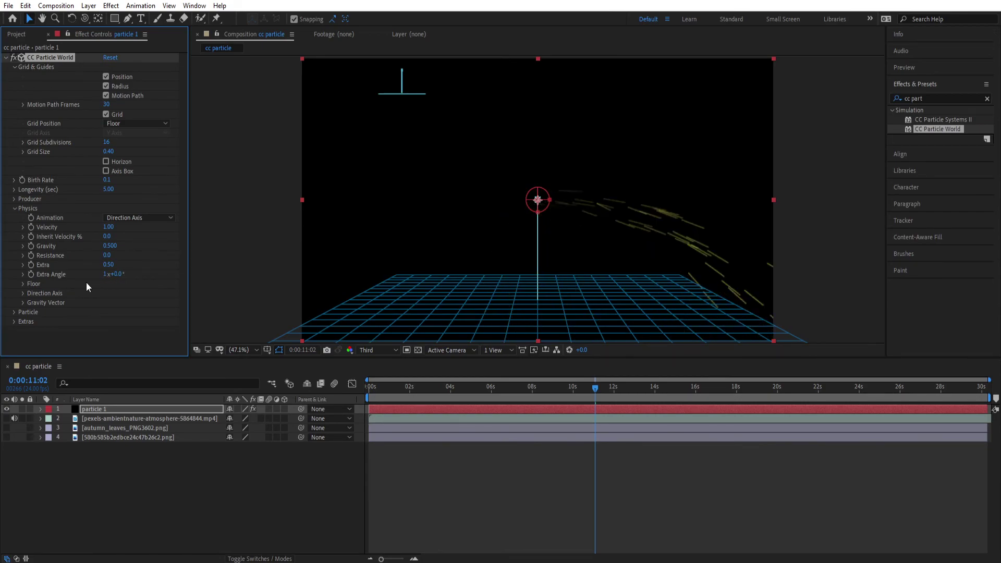
click(14, 199)
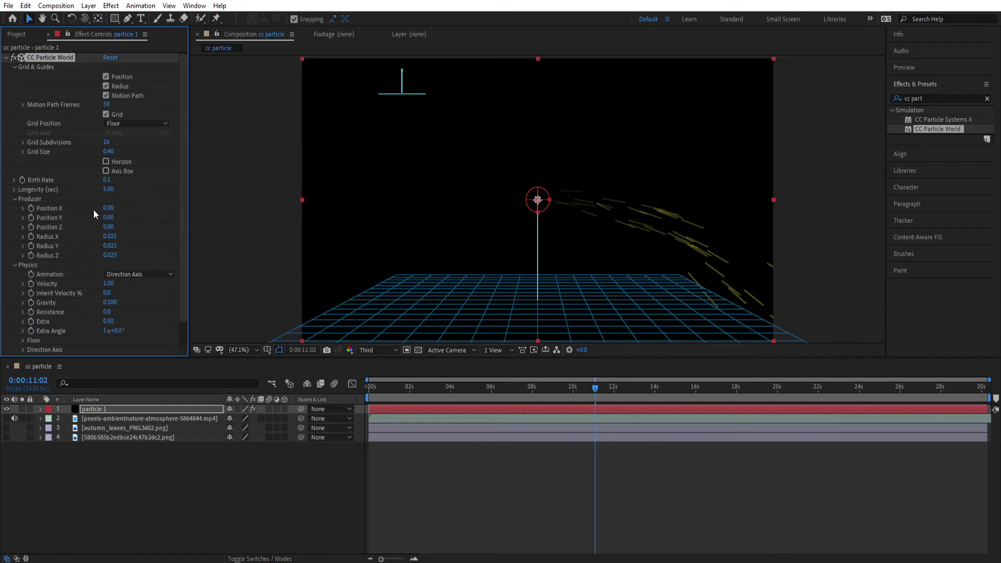
- Move the Producer emitter to the left and preview the result
drag(107, 210, 167, 248)
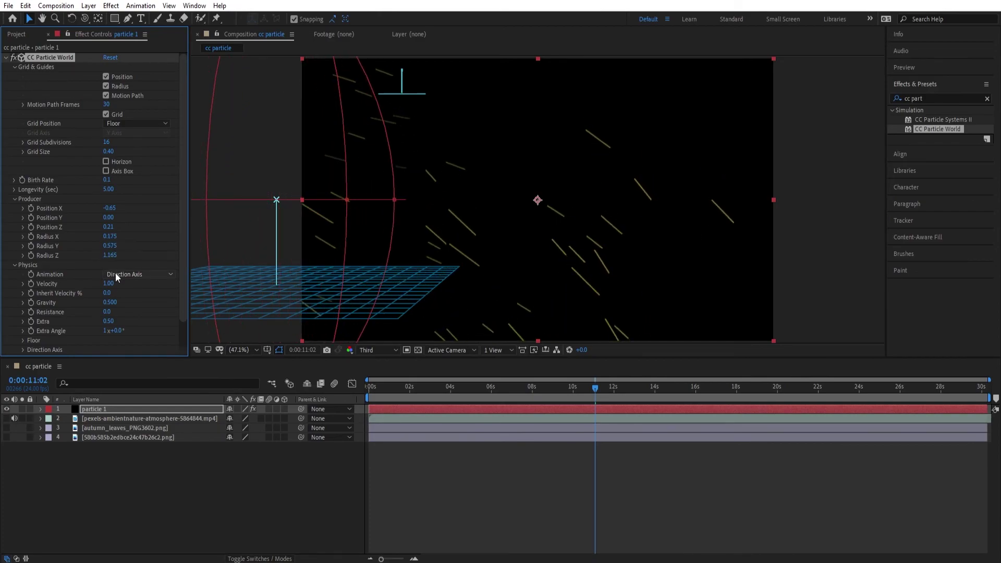
key(space)
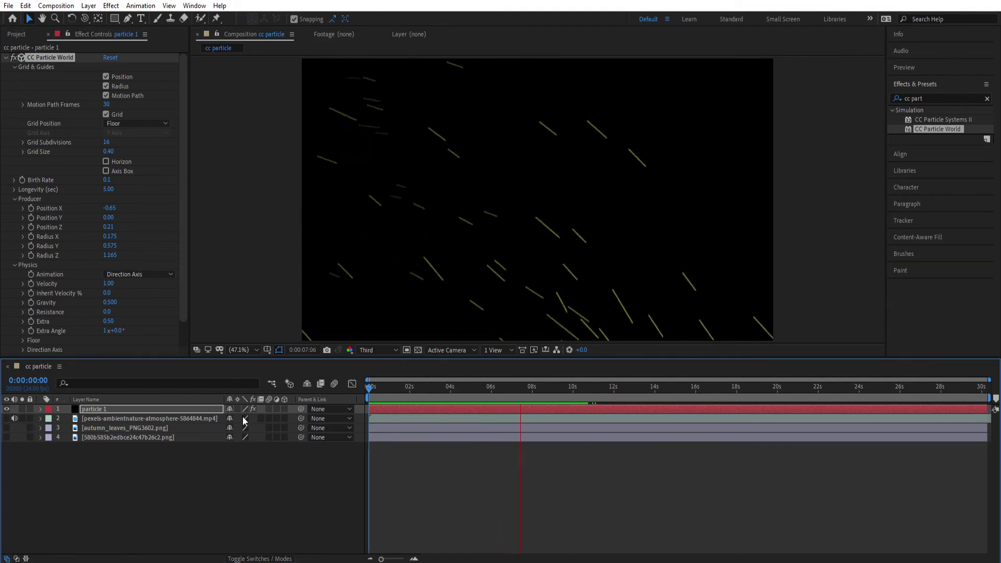
key(space)
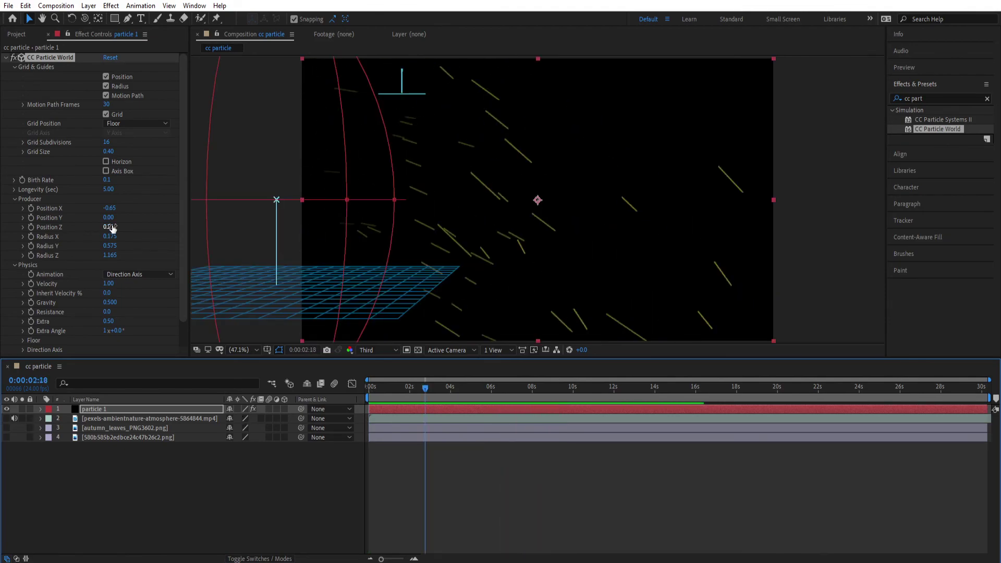
- Set particle Velocity to 2 and Gravity to 0.8, then preview
click(110, 284)
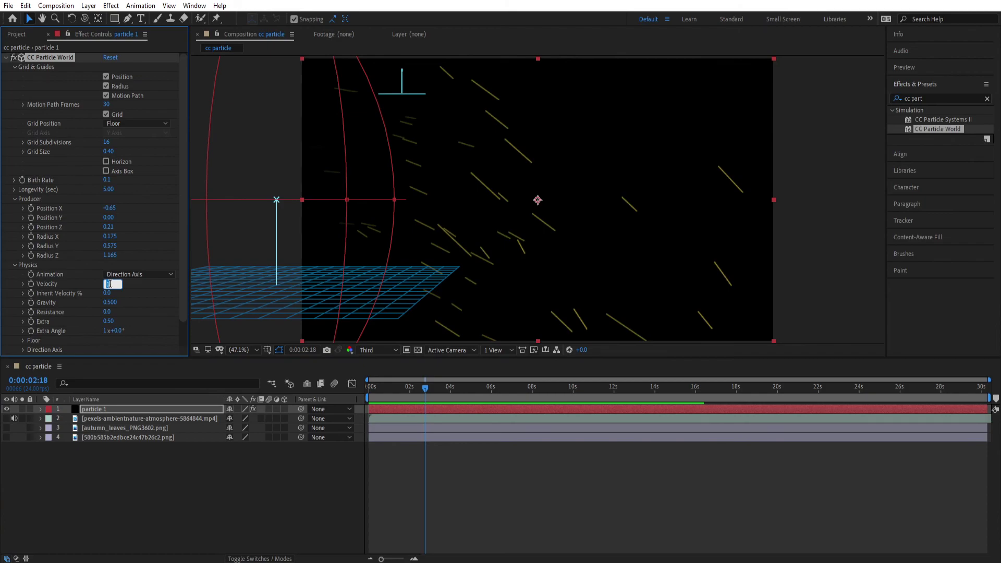
text(2)
key(Return)
click(113, 302)
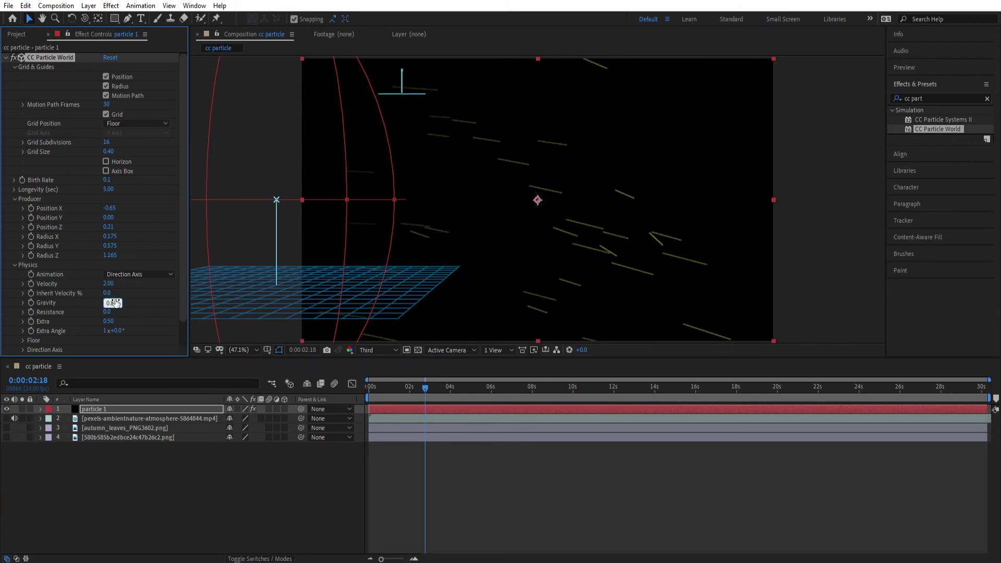
text(0.8)
key(Return)
key(space)
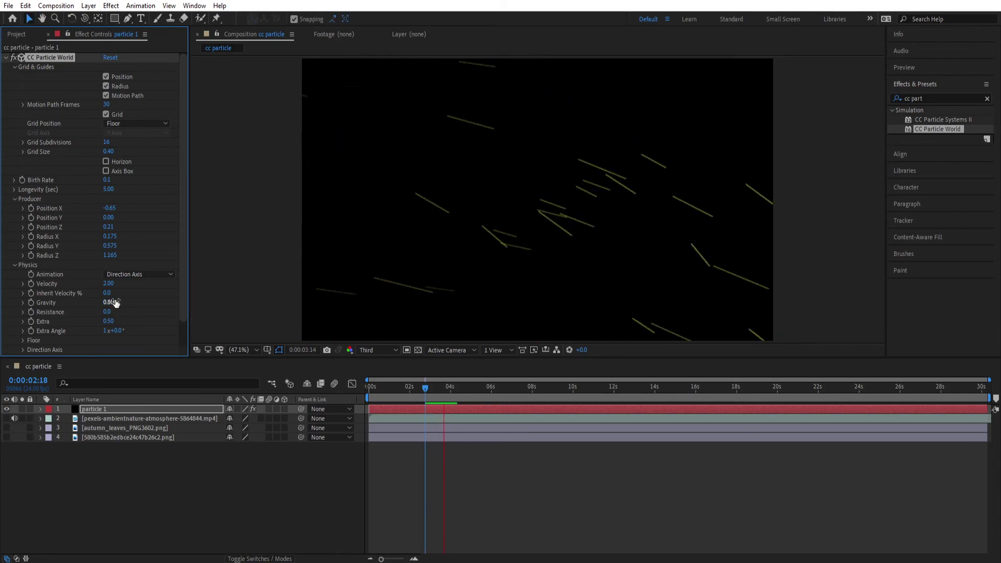
key(space)
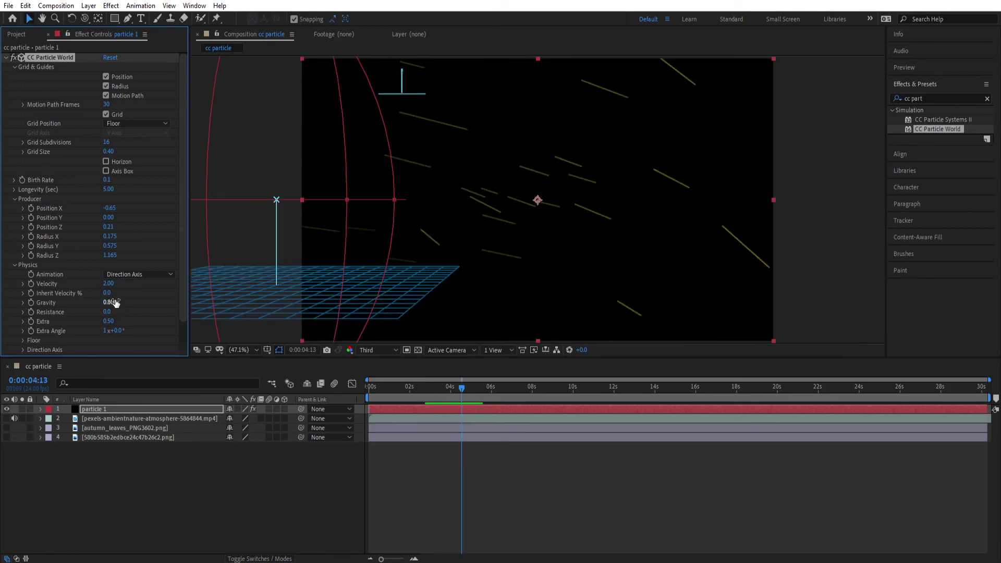
- Change Gravity to 0.7 and Resistance to 0.5, then preview the particles
click(115, 303)
key(space)
key(space)
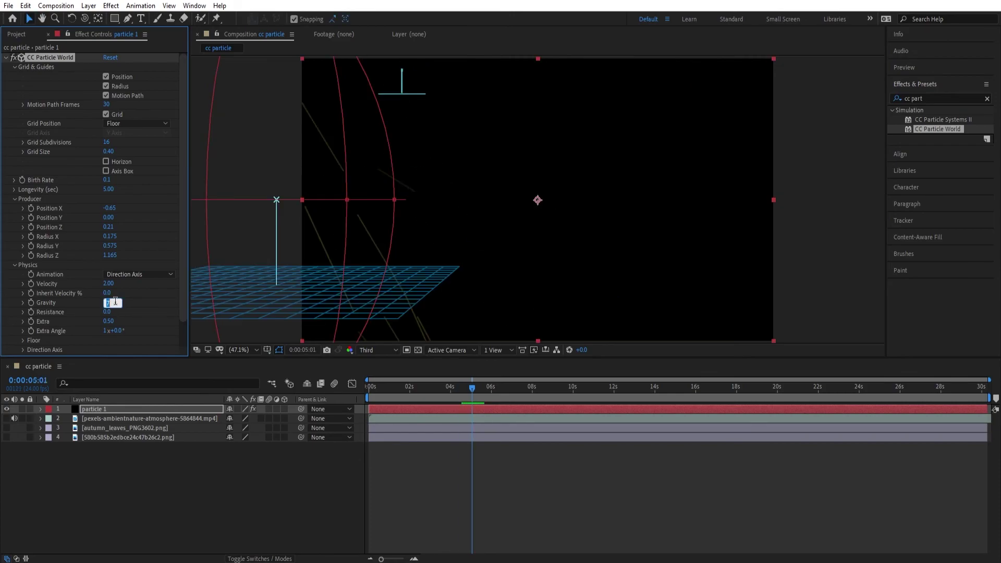
text(0.7)
key(Return)
key(space)
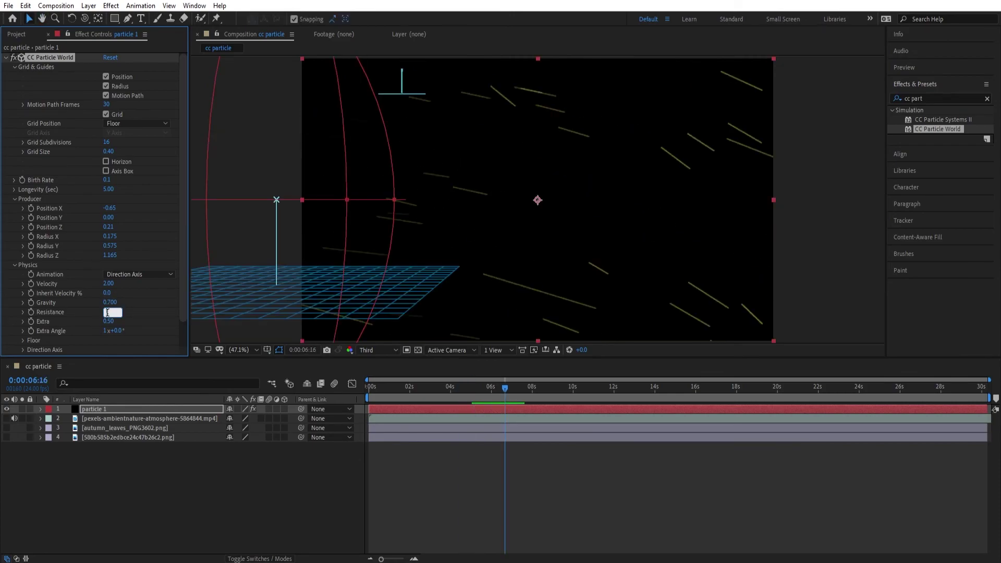
text(5)
key(Return)
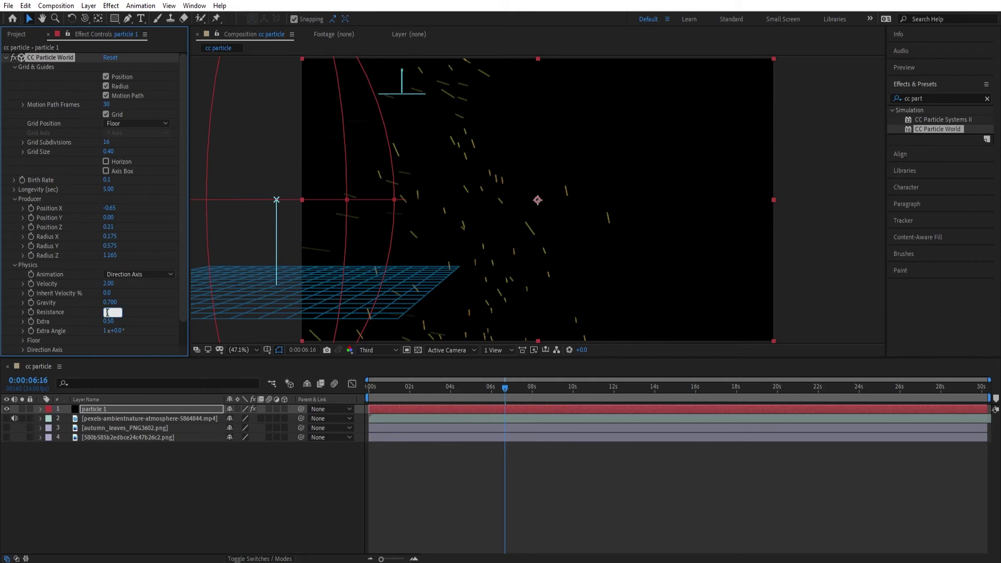
text(0.5)
key(Return)
key(space)
scroll(13, 352, down, 1)
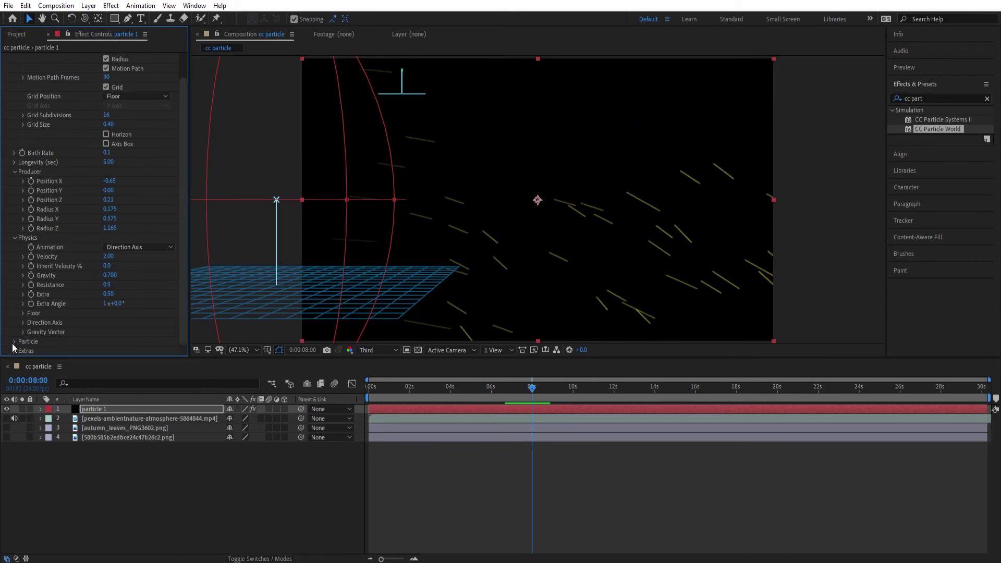
- Set the Particle Type to Textured QuadPolygon
click(15, 342)
scroll(13, 345, down, 3)
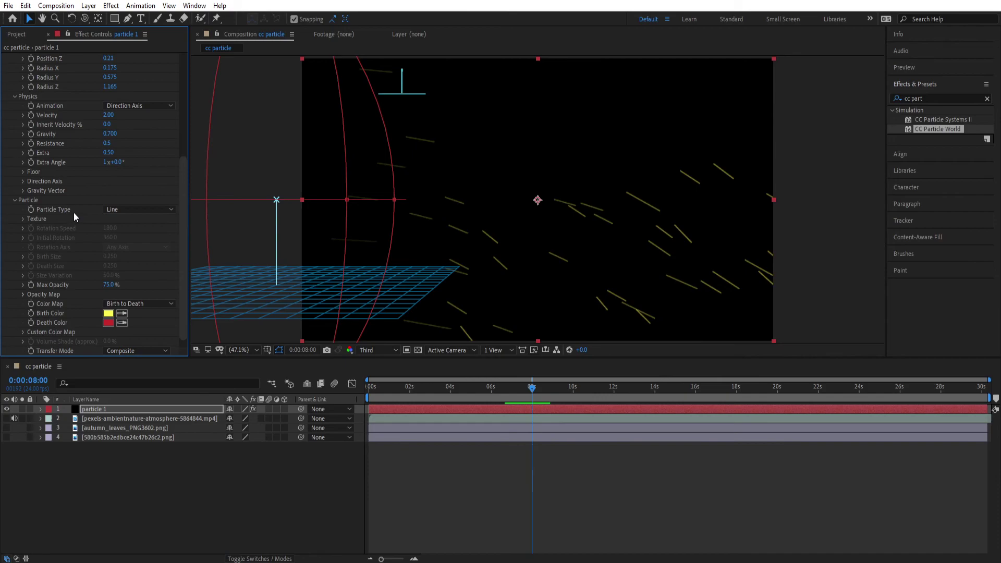
click(134, 209)
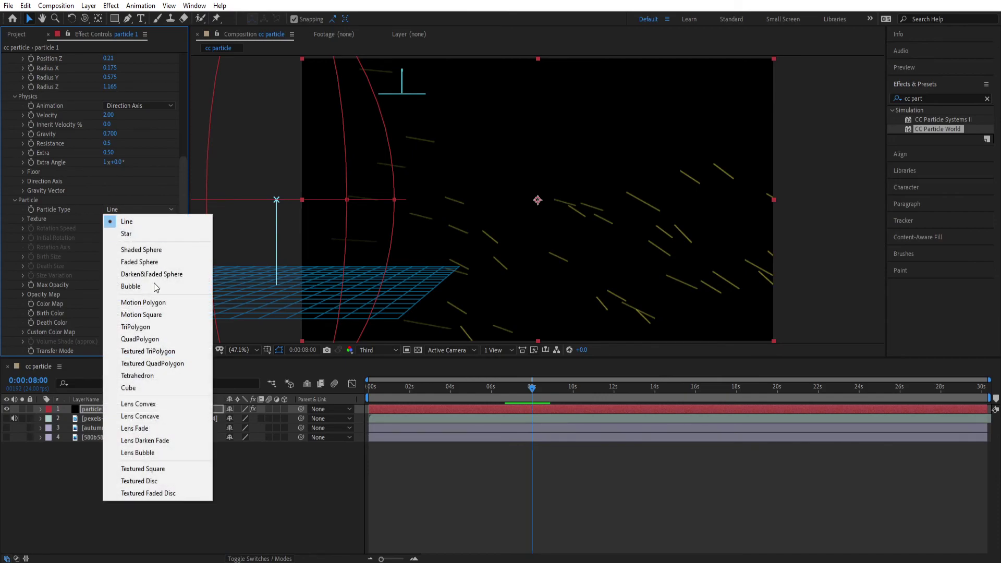
click(164, 363)
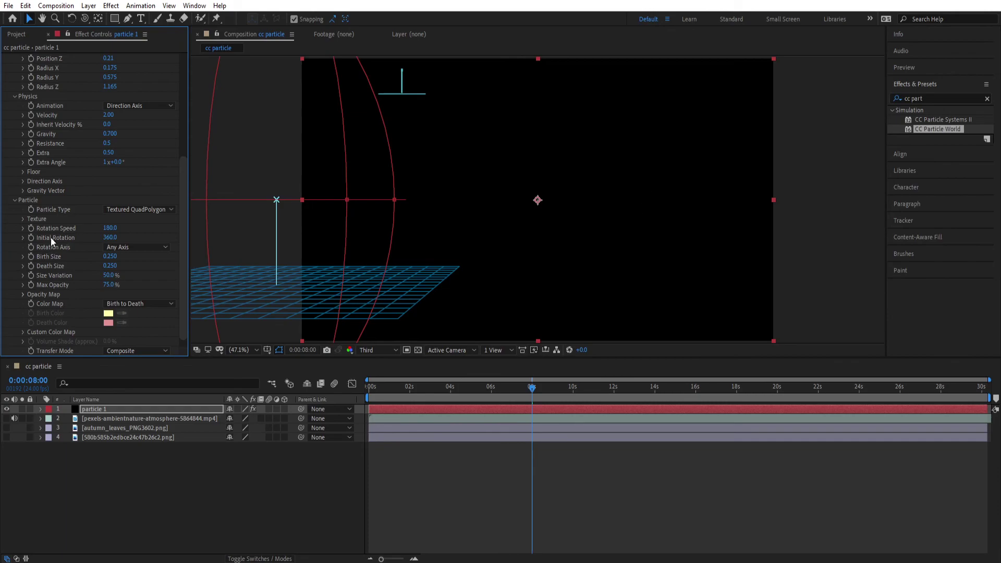
- Use autumn_leaves_PNG3602.png as the Texture Layer and preview the falling leaves
click(24, 219)
click(121, 229)
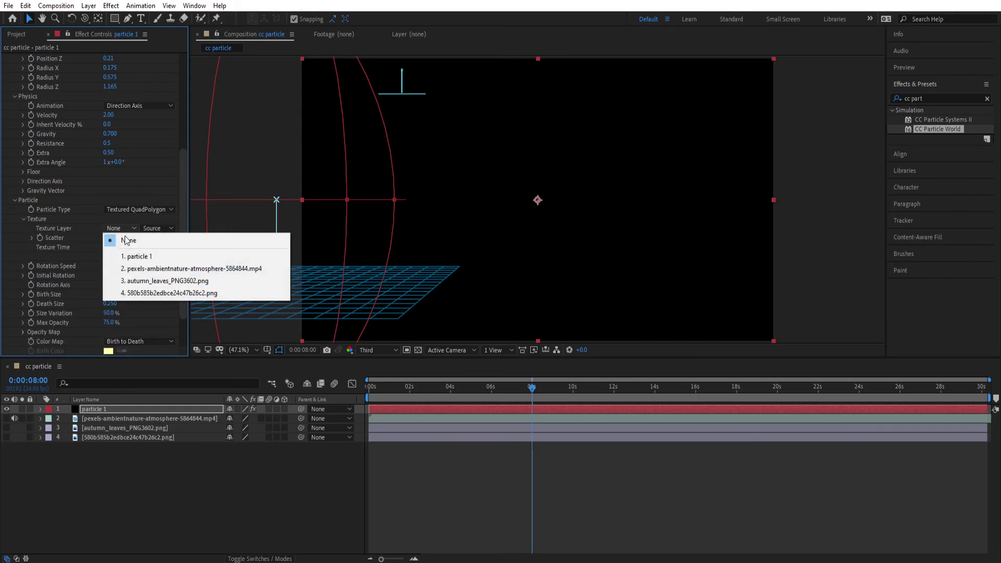
click(156, 281)
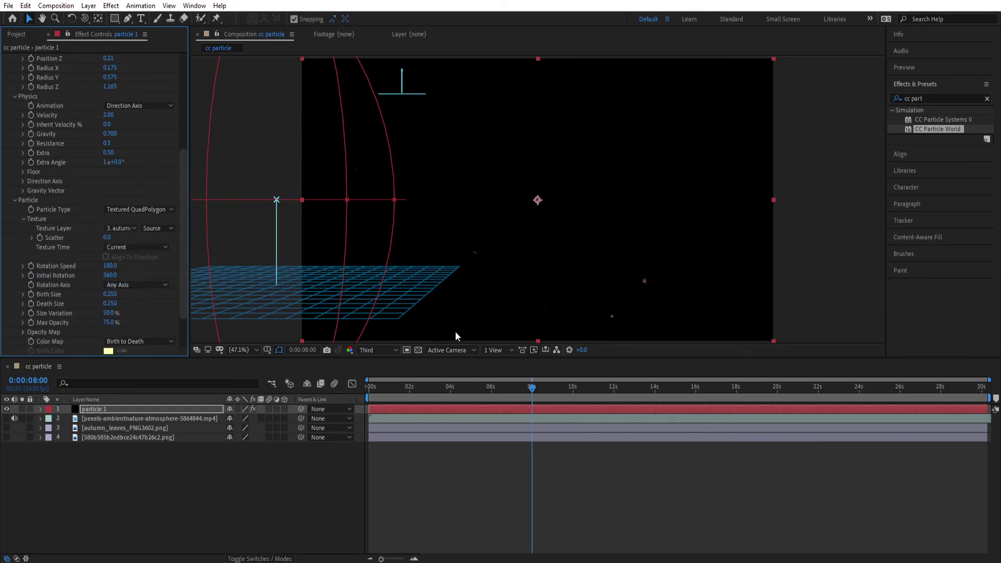
key(space)
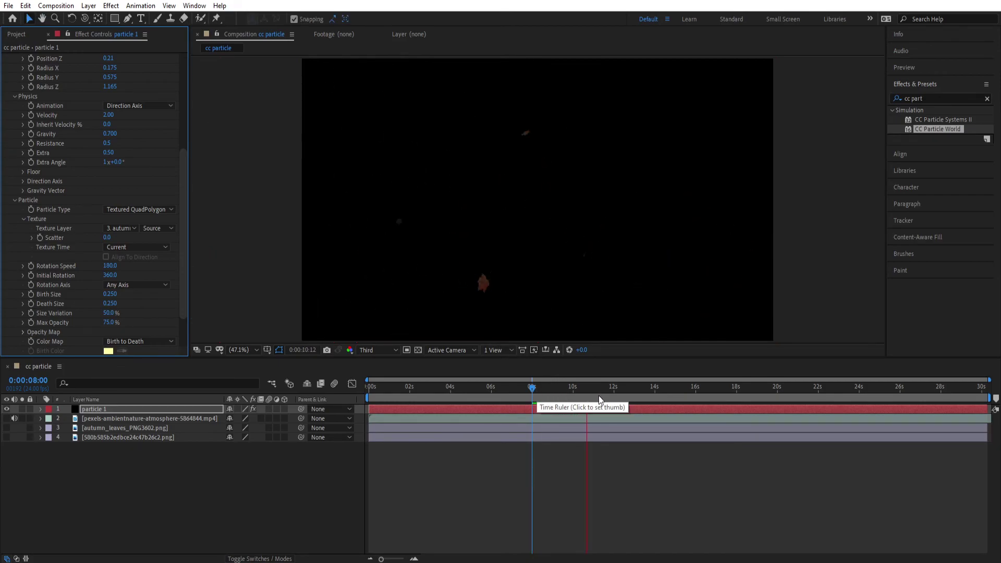
key(space)
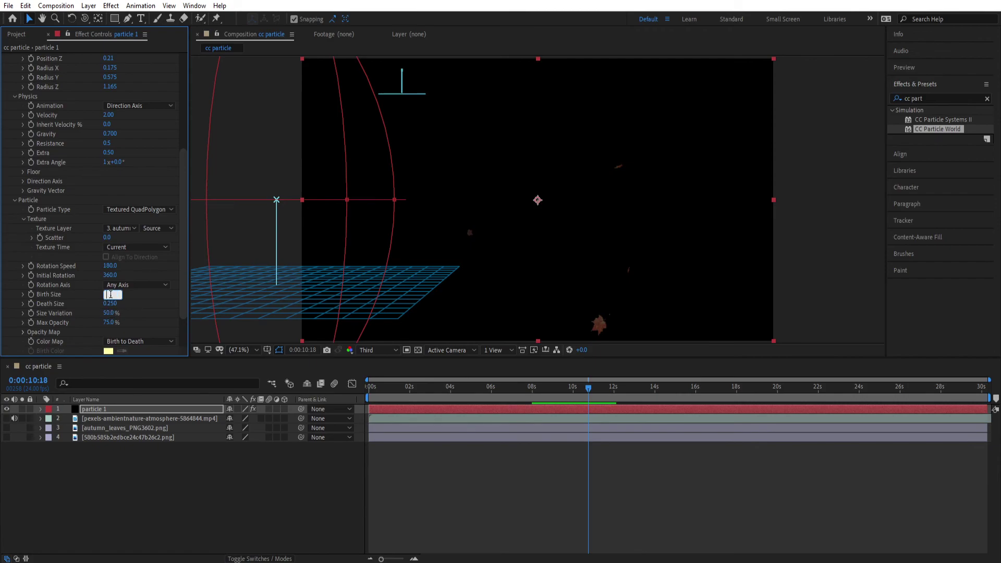
- Set leaf Birth Size 0.5, Size Variation 100% and Max Opacity 100%, then preview
text(.5)
key(Return)
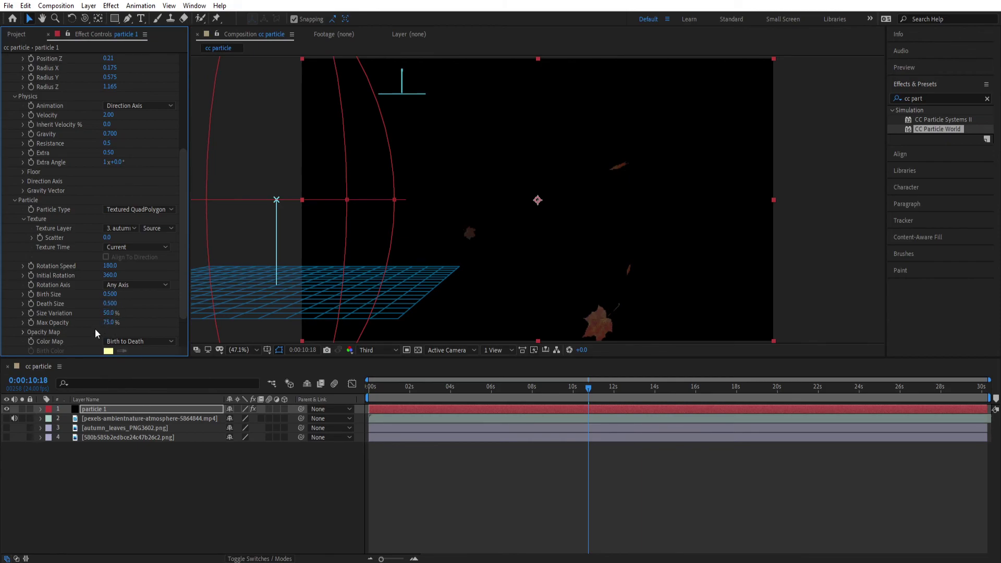
text(100)
key(Return)
drag(109, 323, 551, 393)
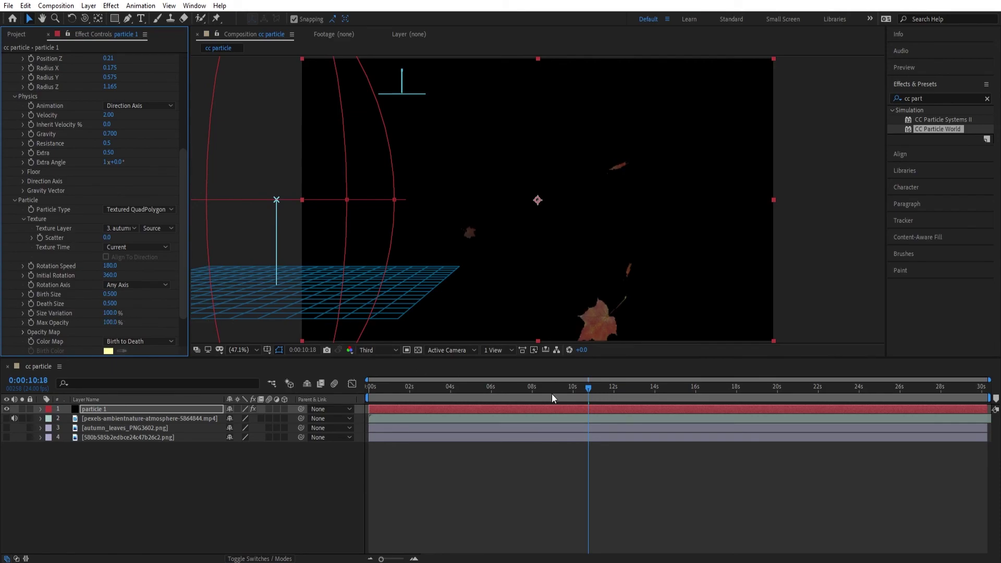
key(space)
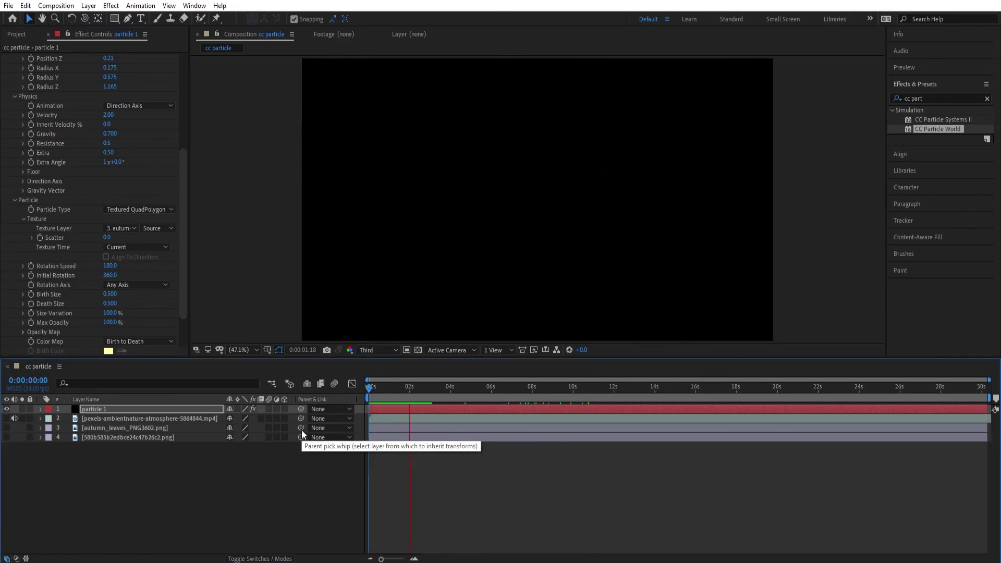
- Set the Birth Rate to 0.1 and preview the sparser falling leaves
scroll(98, 197, up, 6)
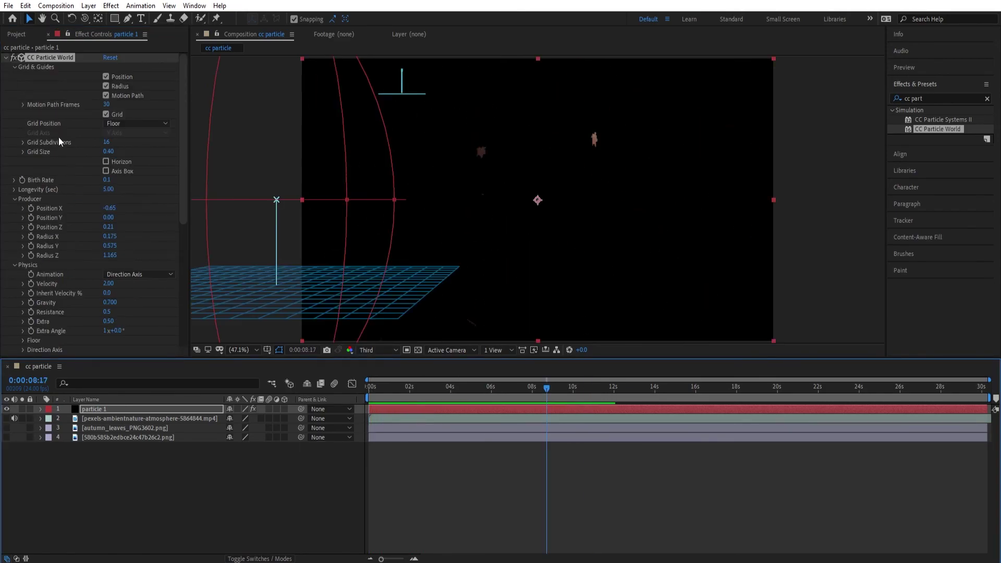
click(110, 180)
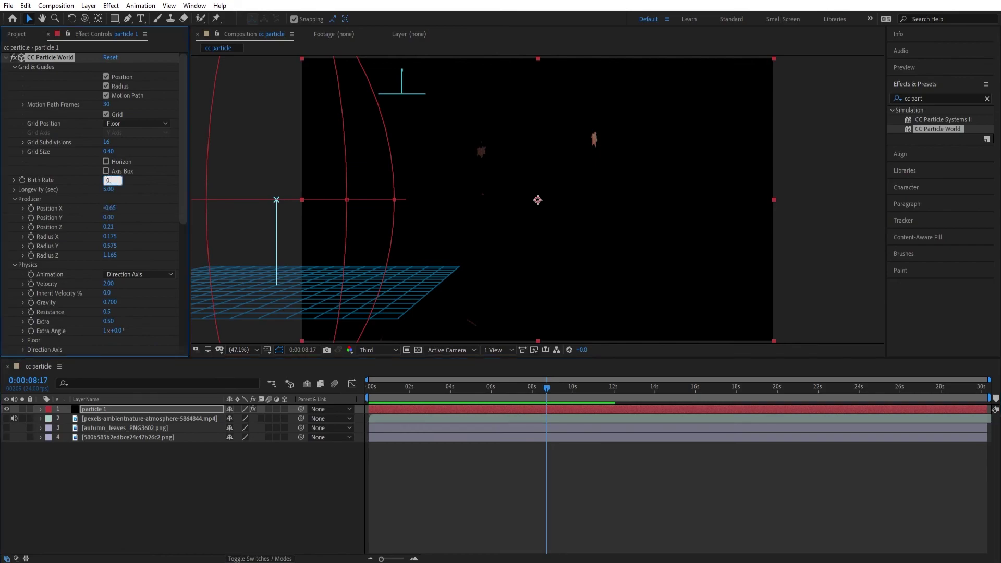
key(Return)
key(space)
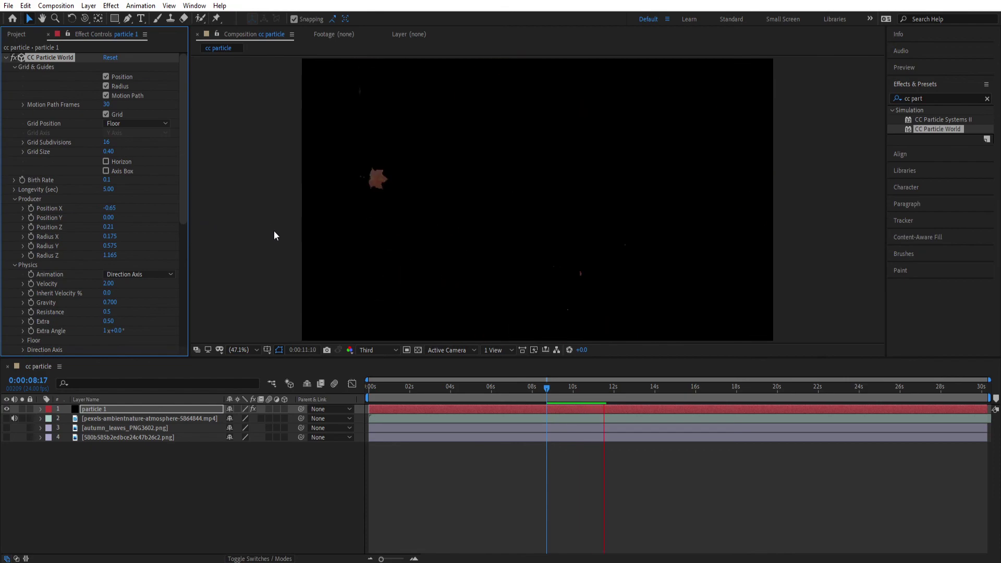
key(space)
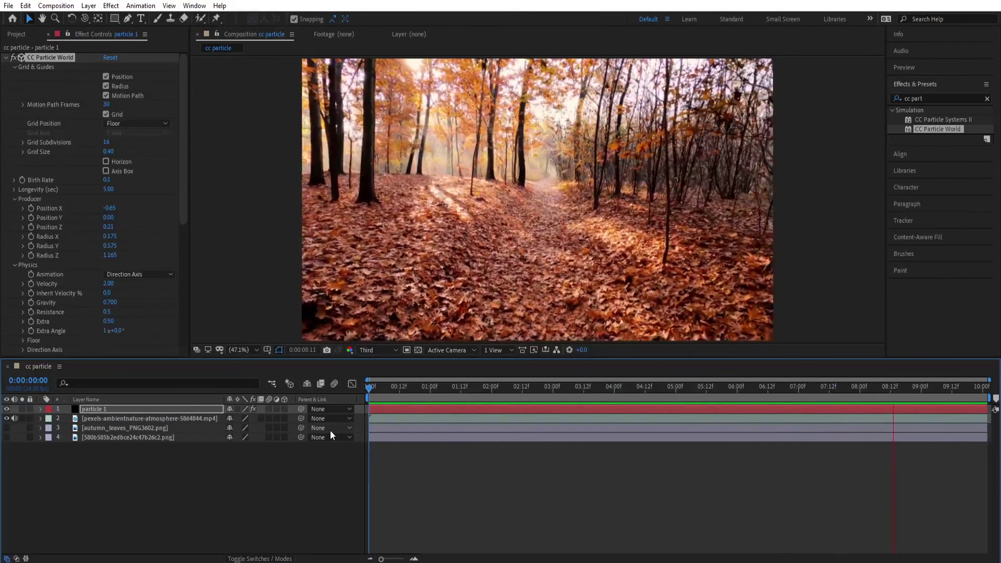
- Search for 'lumetri' and apply Lumetri Color to the forest footage layer
click(986, 98)
click(951, 99)
text(lume)
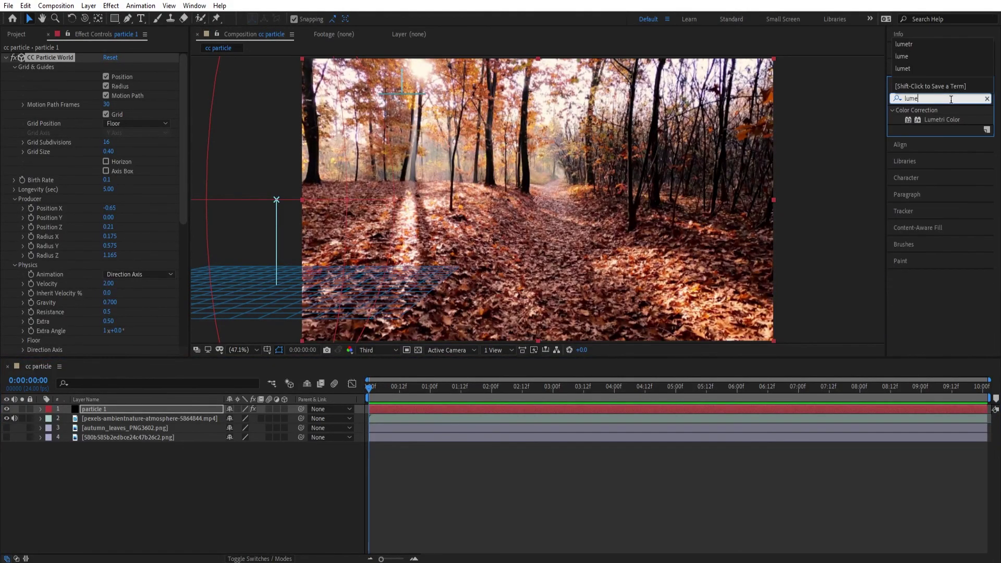
text(tri)
click(942, 120)
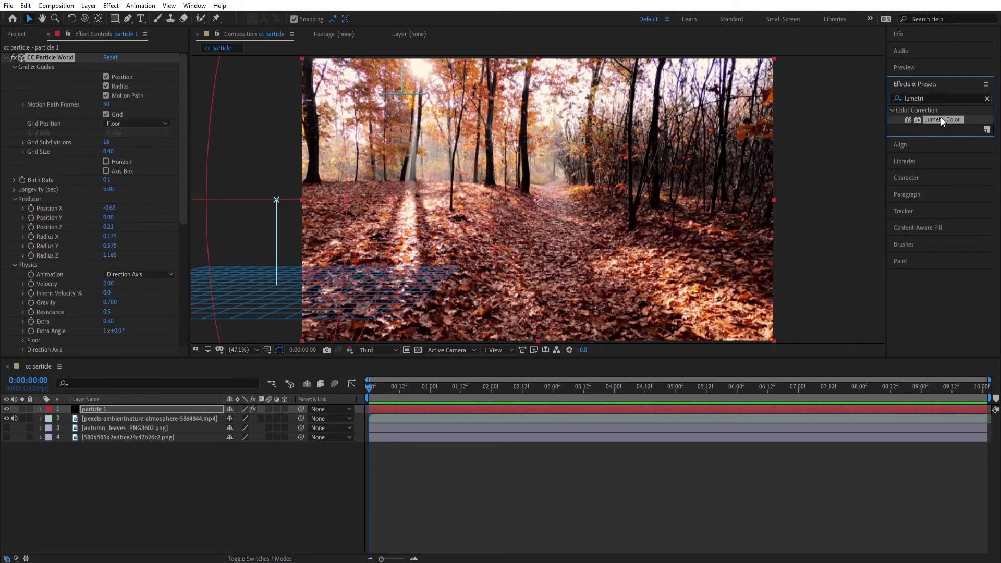
drag(940, 119, 149, 418)
- Set Exposure -0.2, Contrast 40, Highlights -20, Shadows -30 and Blacks -10
click(108, 151)
text(-0.2)
key(Return)
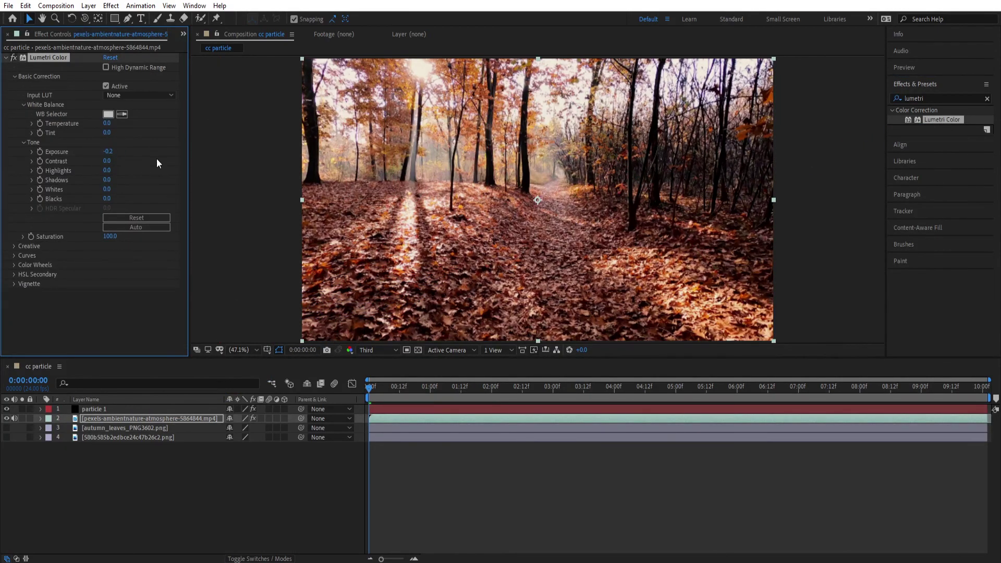
click(109, 160)
click(110, 171)
text(-20)
click(107, 180)
key(Return)
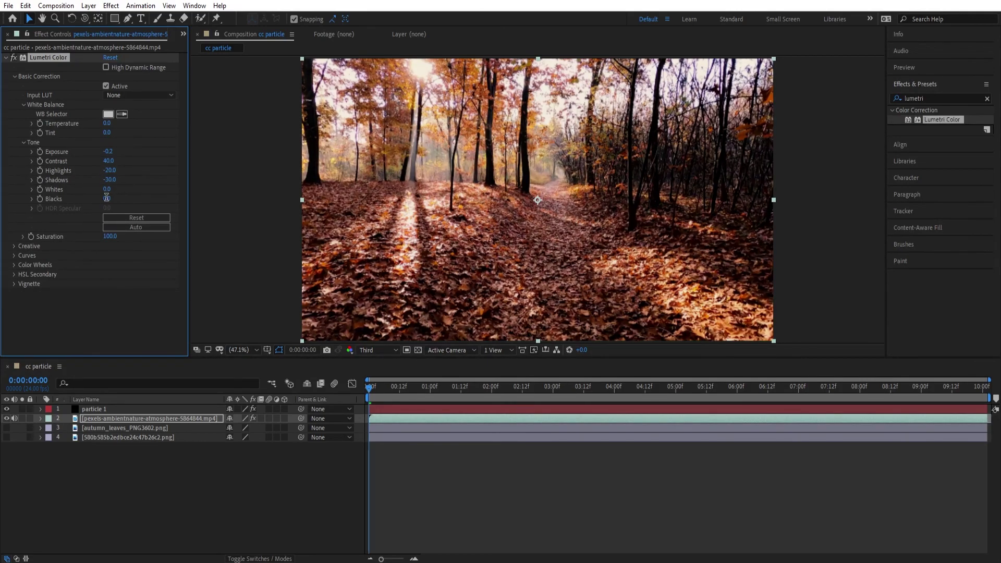
click(29, 245)
scroll(28, 245, down, 2)
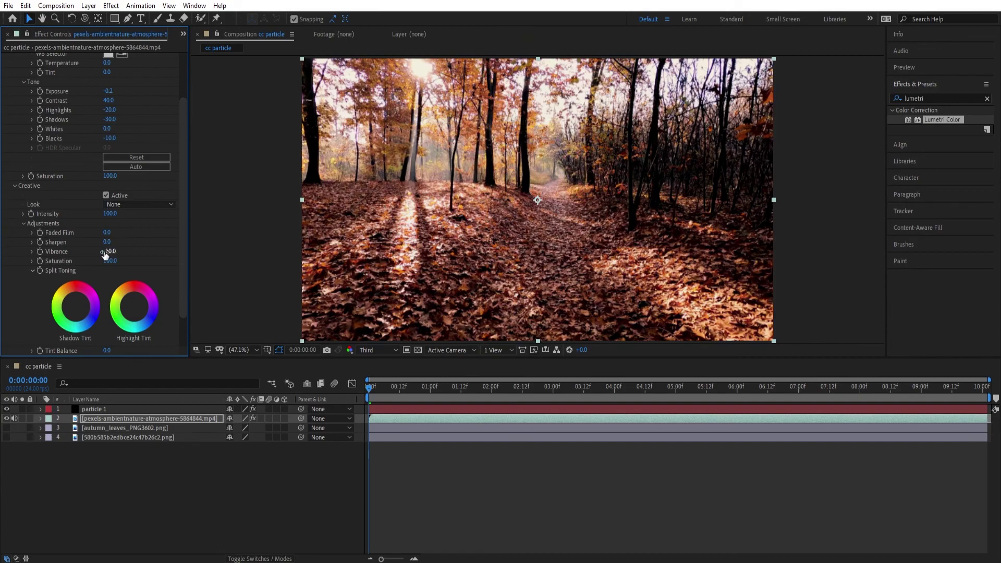
- Apply Lumetri Color to the particle 1 leaves layer and expand Basic Correction
click(96, 410)
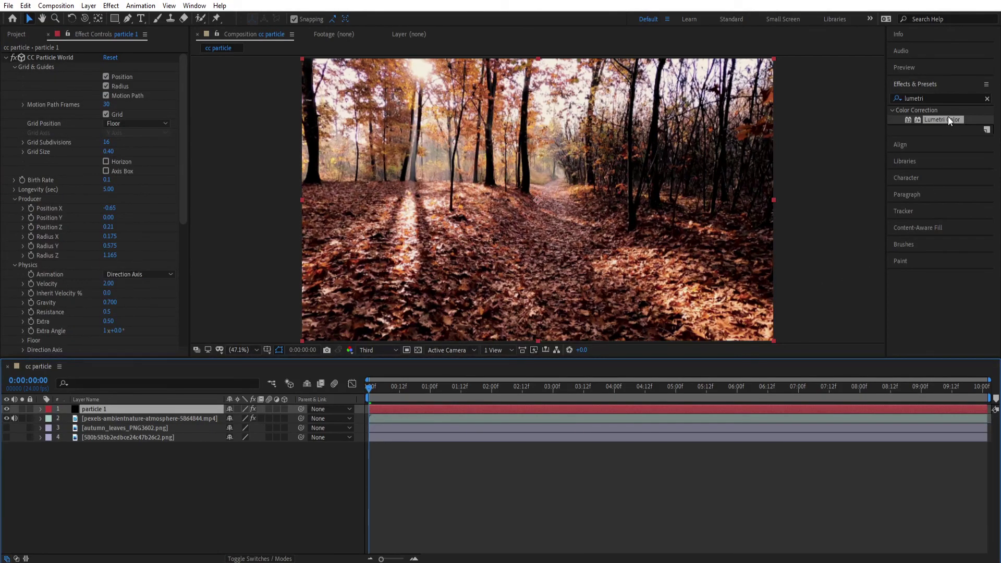
drag(947, 117, 157, 406)
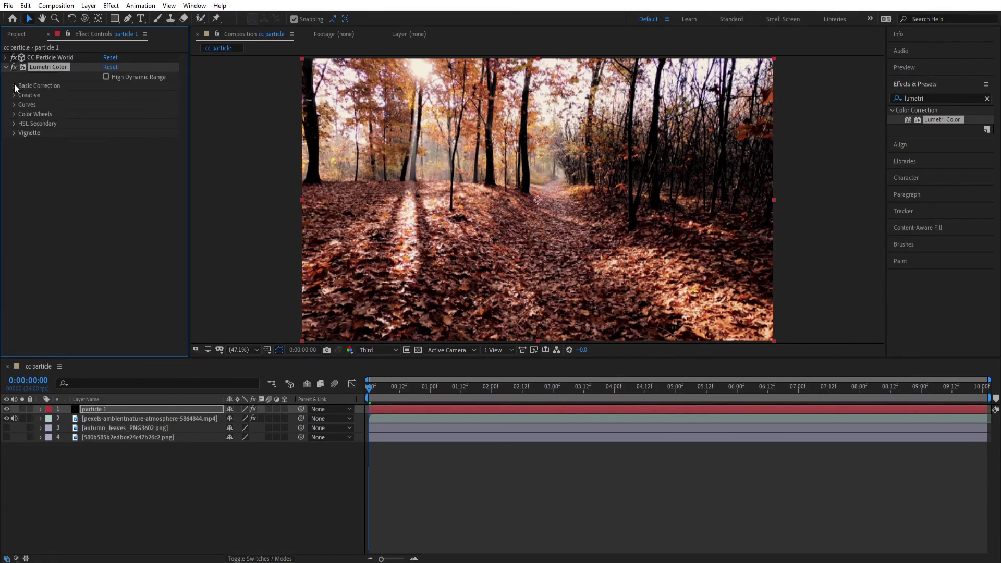
click(15, 86)
- Set the leaves' Contrast to 30 and Highlights to -28, then preview over the footage
click(106, 171)
text(30)
key(Return)
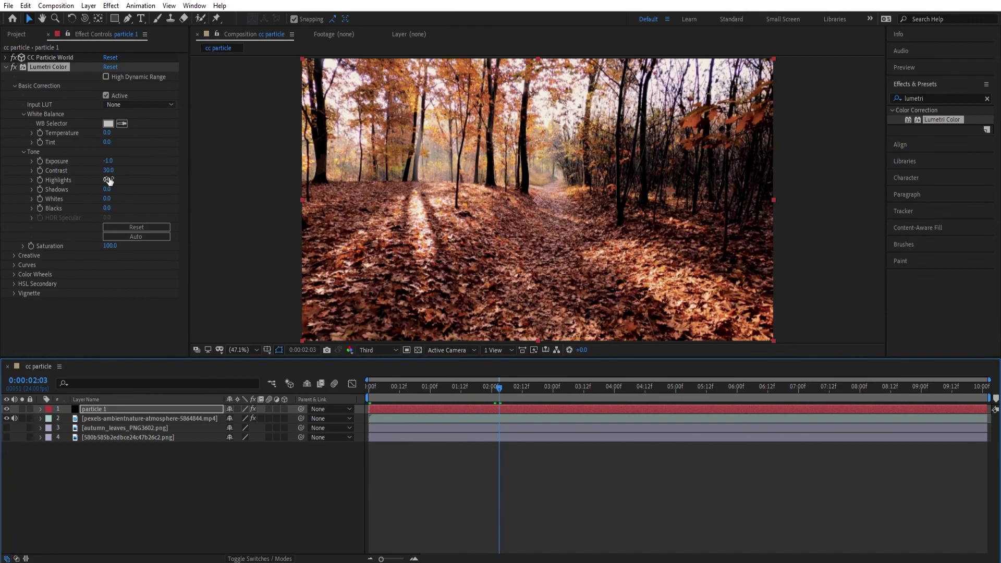
click(108, 180)
text(-28)
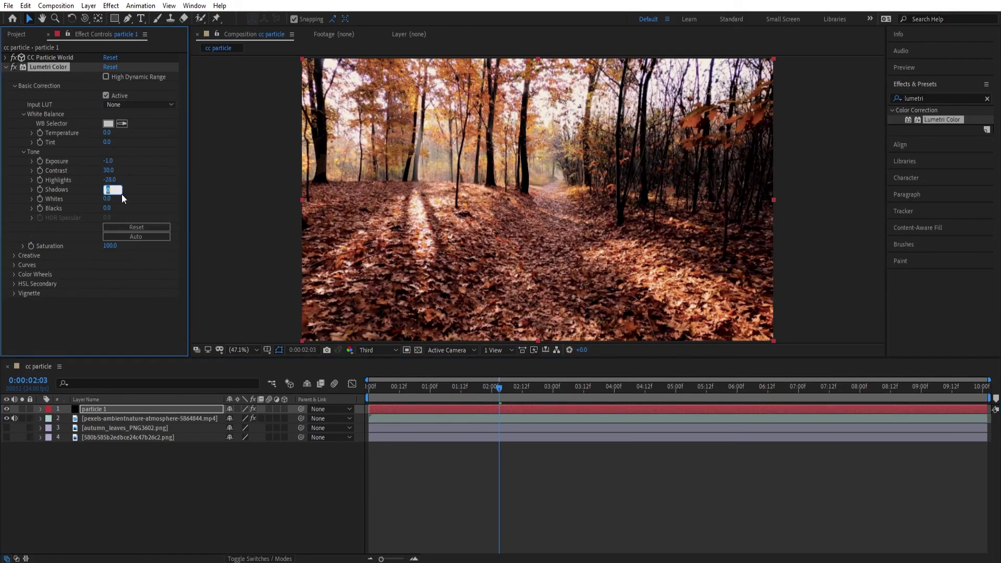
click(14, 255)
scroll(78, 234, down, 3)
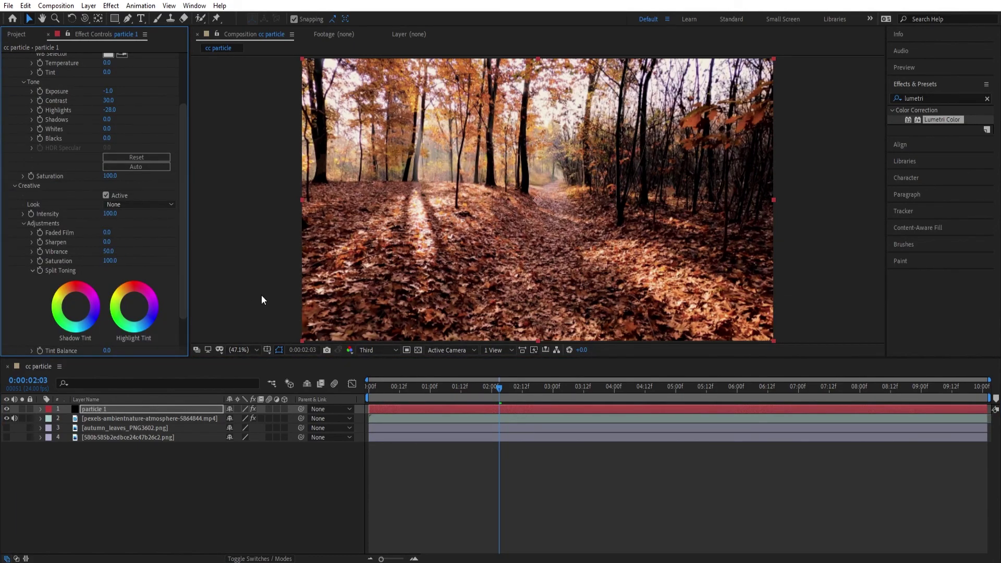
key(space)
scroll(58, 230, up, 2)
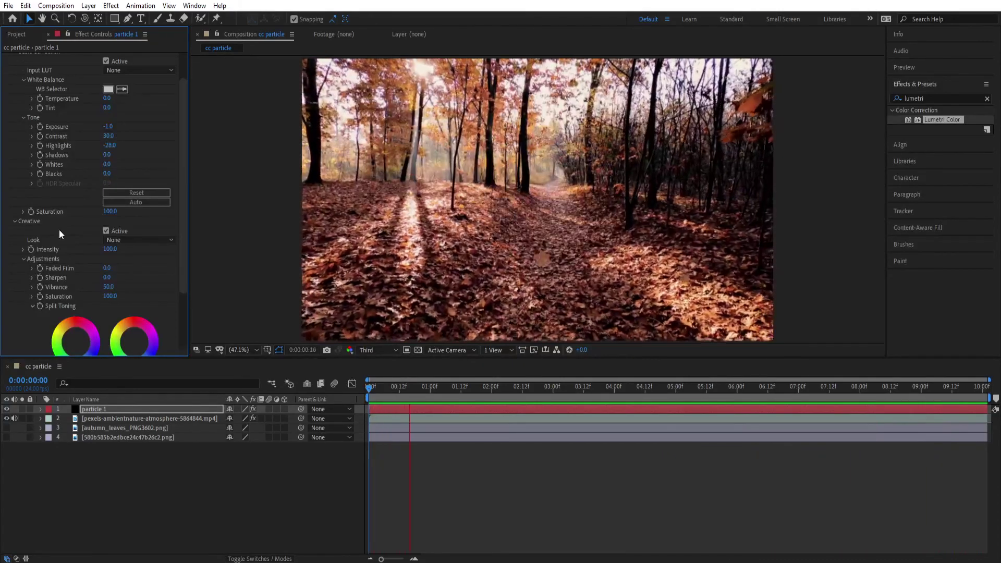
- Duplicate particle 1 and set the copy's texture layer to the layer 5 leaf image
click(139, 411)
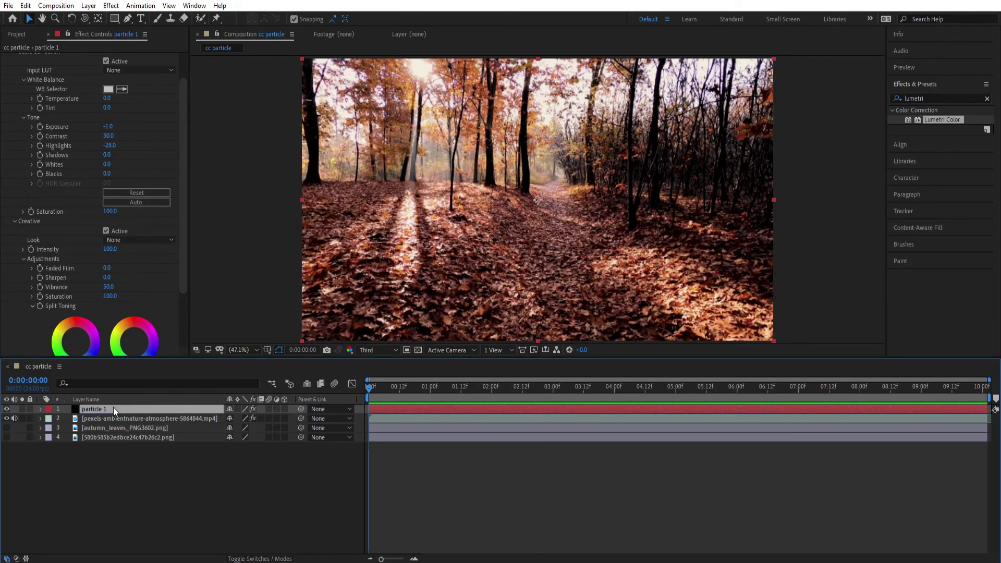
key(ctrl+d)
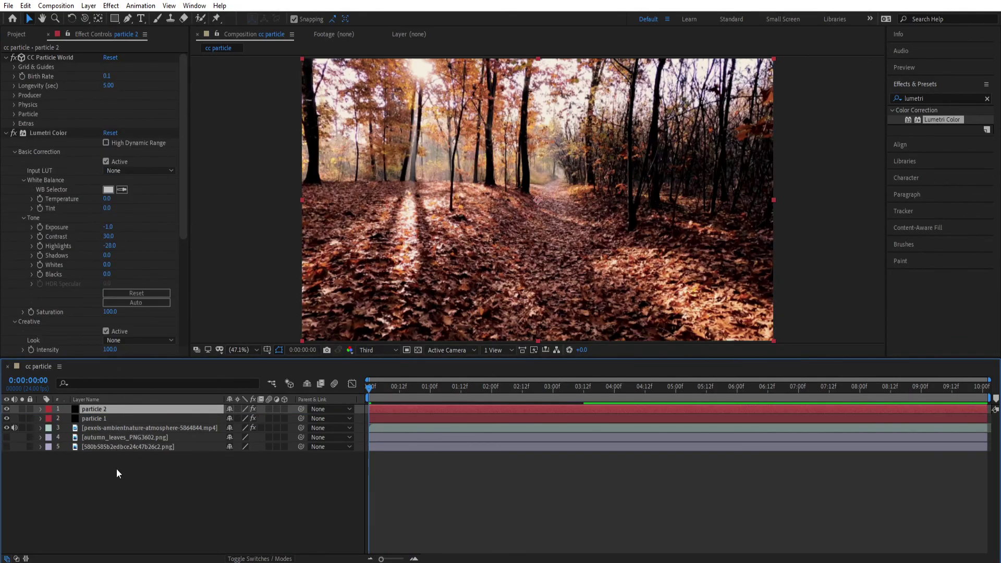
click(14, 114)
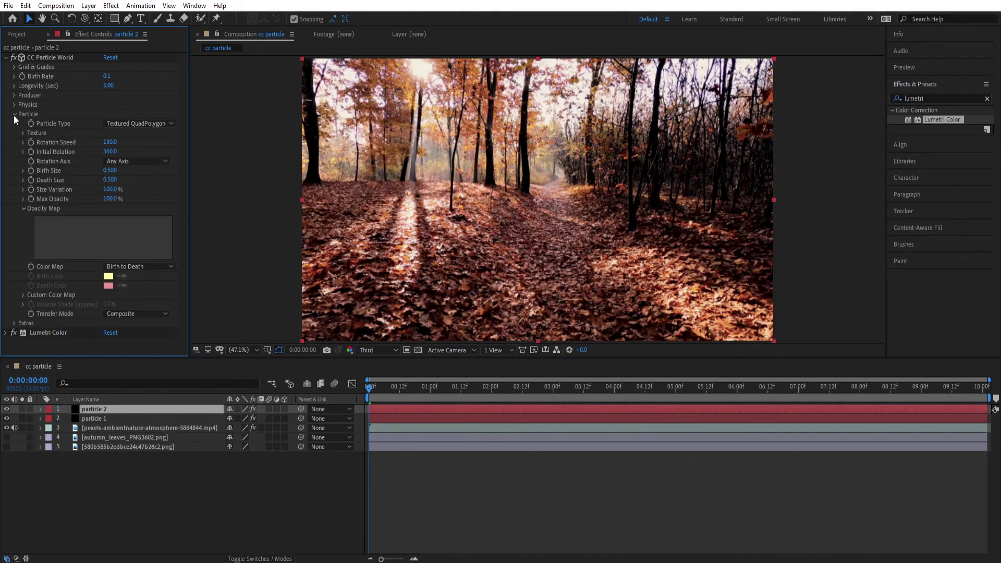
click(23, 133)
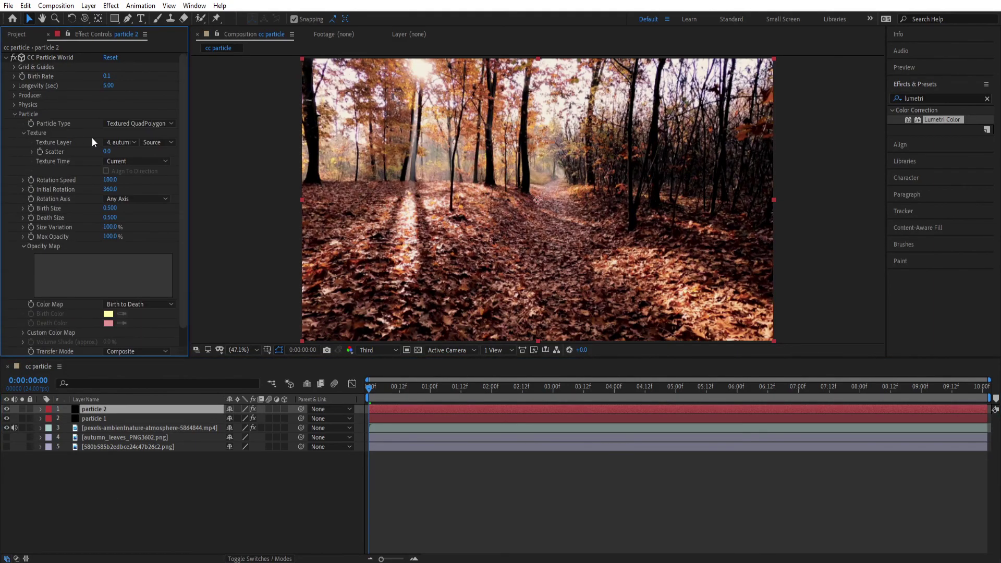
click(120, 142)
click(159, 218)
- Shift particle 2's emitter left, set velocity 3, and give Lumetri Temperature 51, Tint -38
click(14, 115)
click(14, 95)
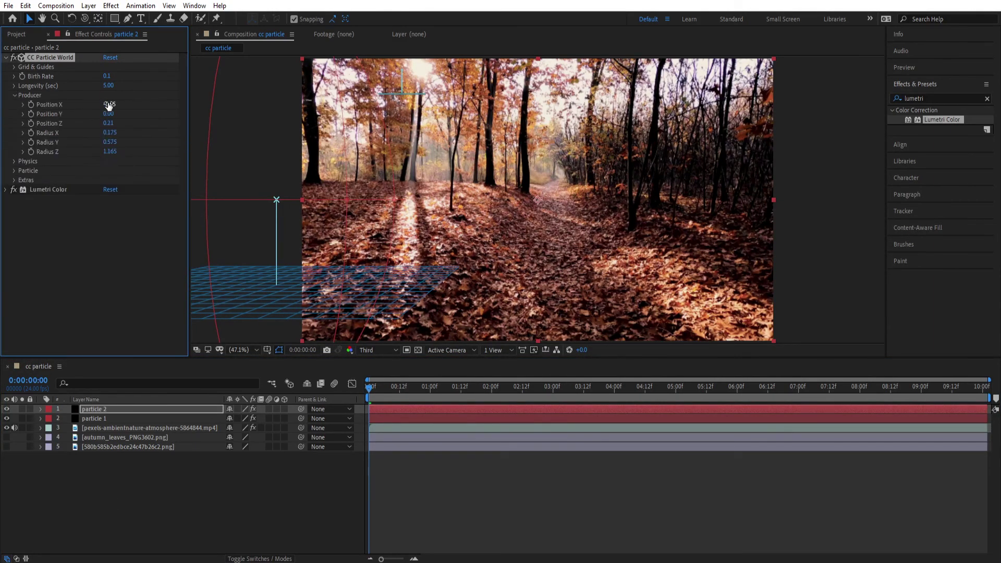
drag(143, 118, 89, 145)
click(14, 161)
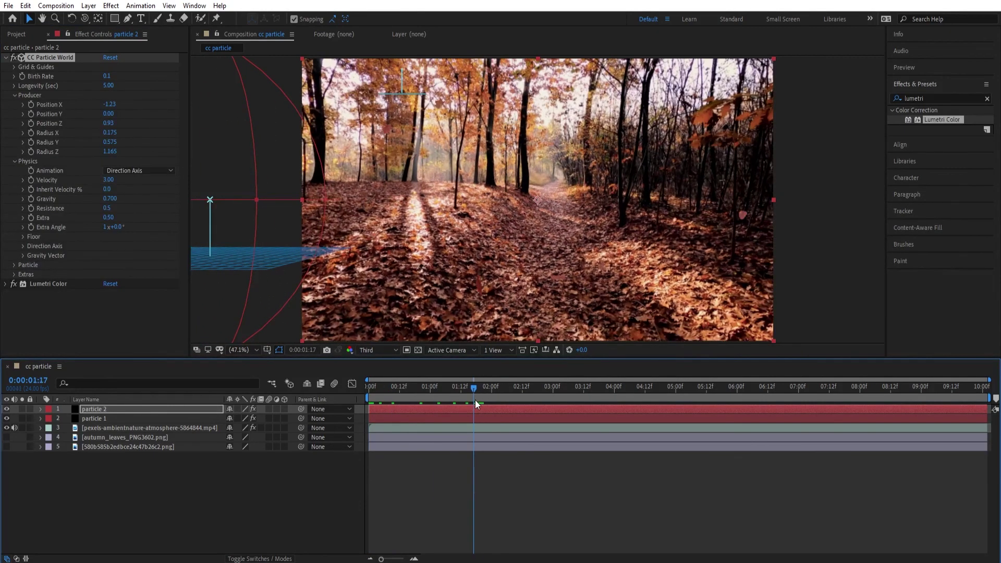
click(7, 284)
scroll(124, 150, down, 5)
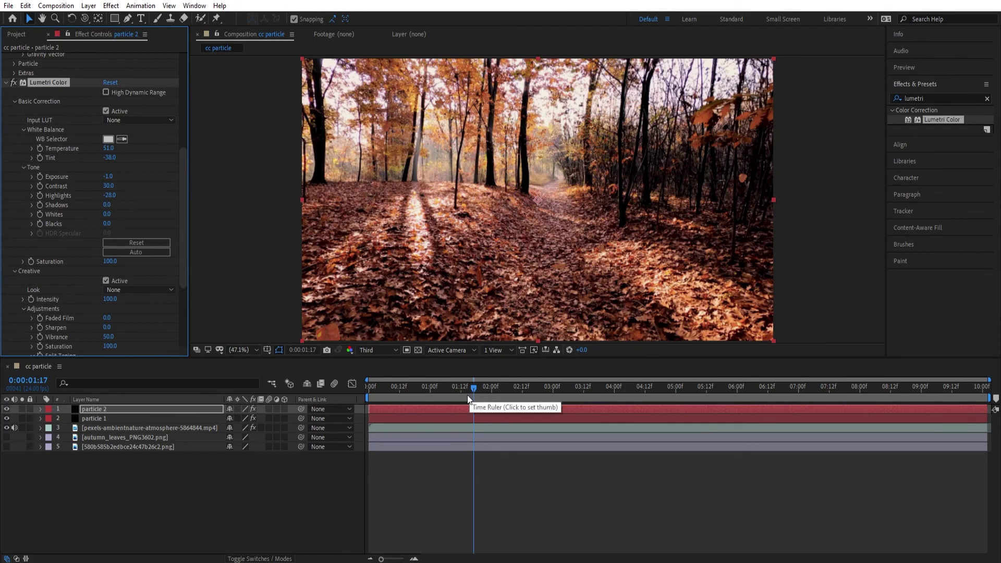
drag(474, 388, 455, 389)
- From the composition start, enable the Motion Blur switches on particle 2 and particle 1
key(Home)
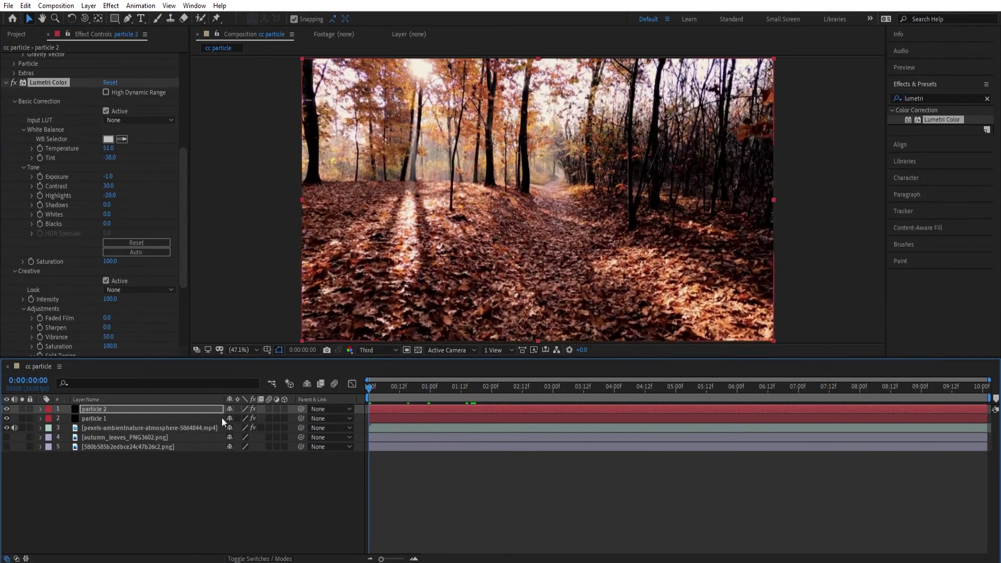
click(268, 409)
click(268, 418)
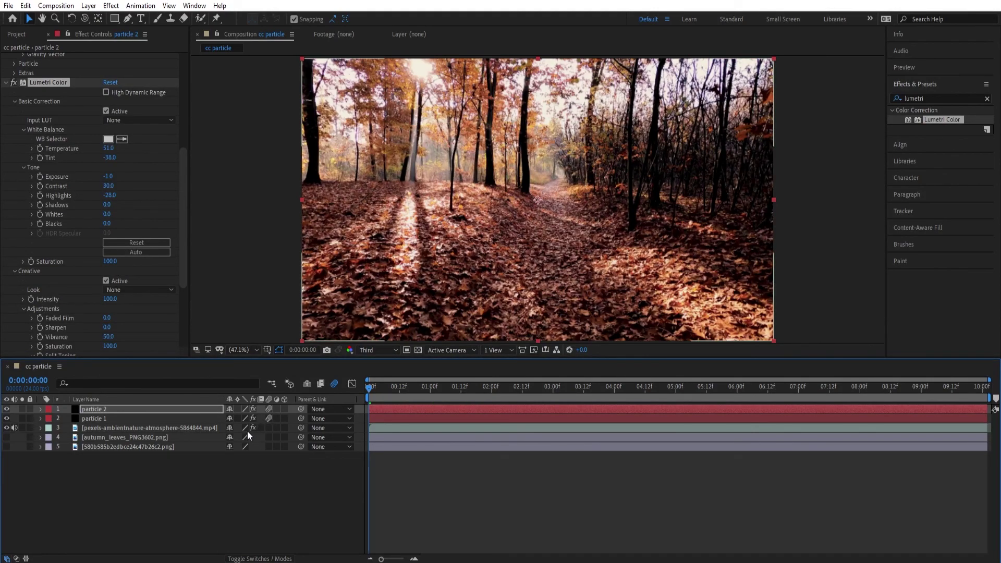